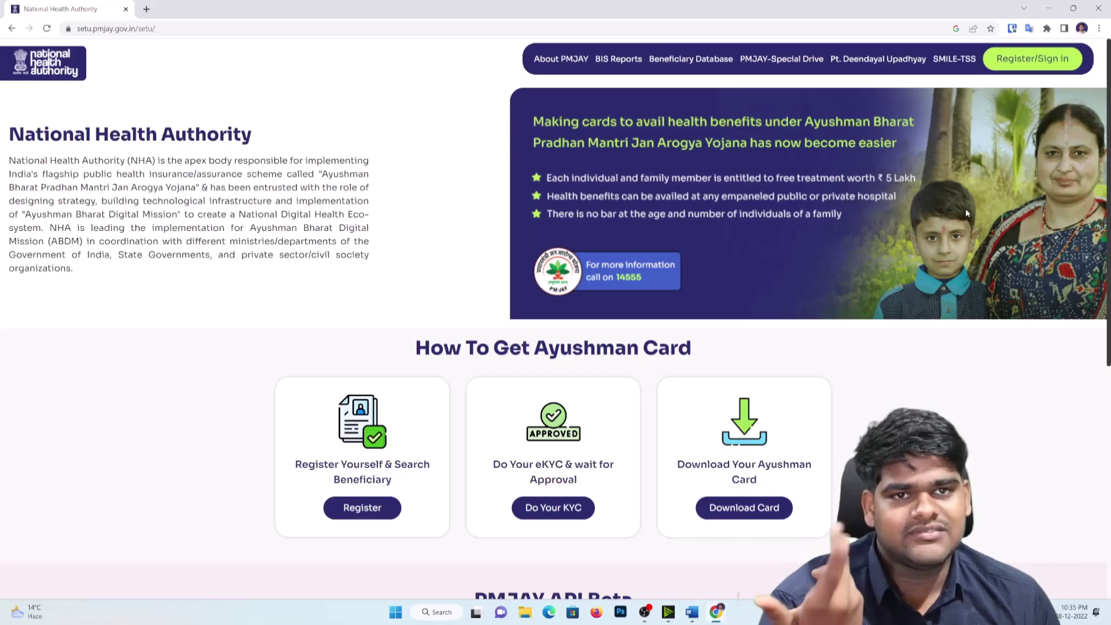
Step: Sign in as Operator with the registered mobile number and request an OTP on the special drive page
left_click(1026, 65)
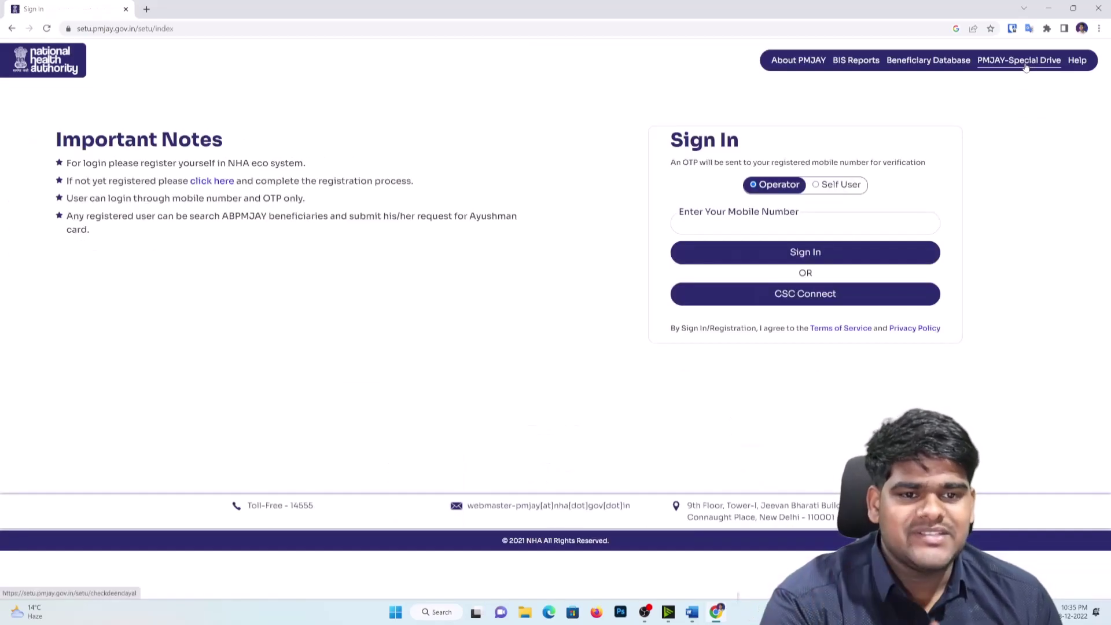
left_click(848, 190)
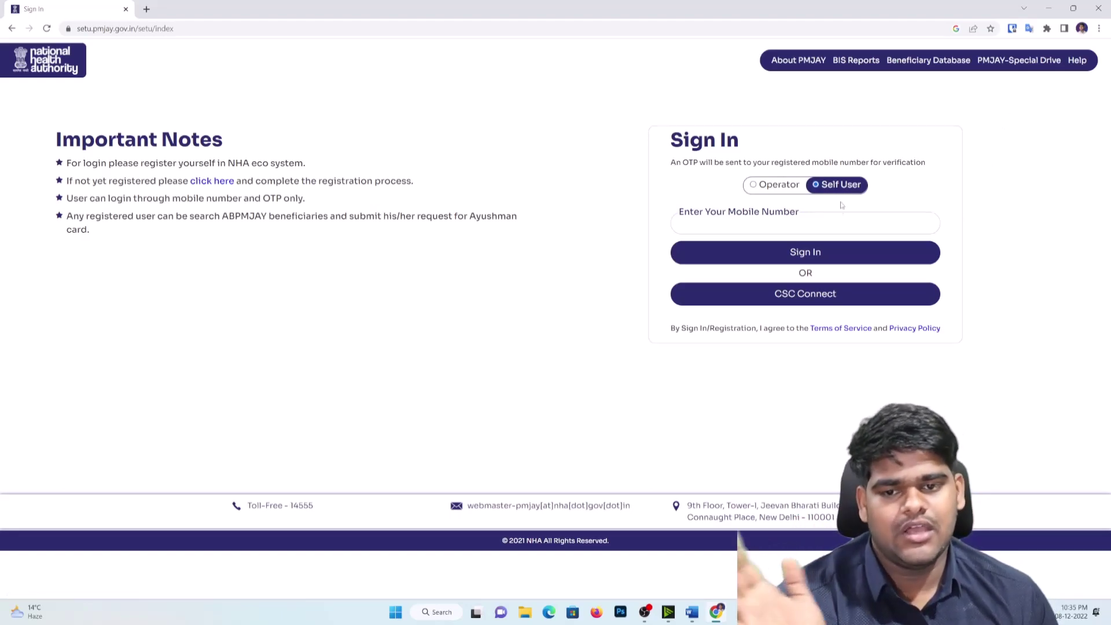
left_click(752, 224)
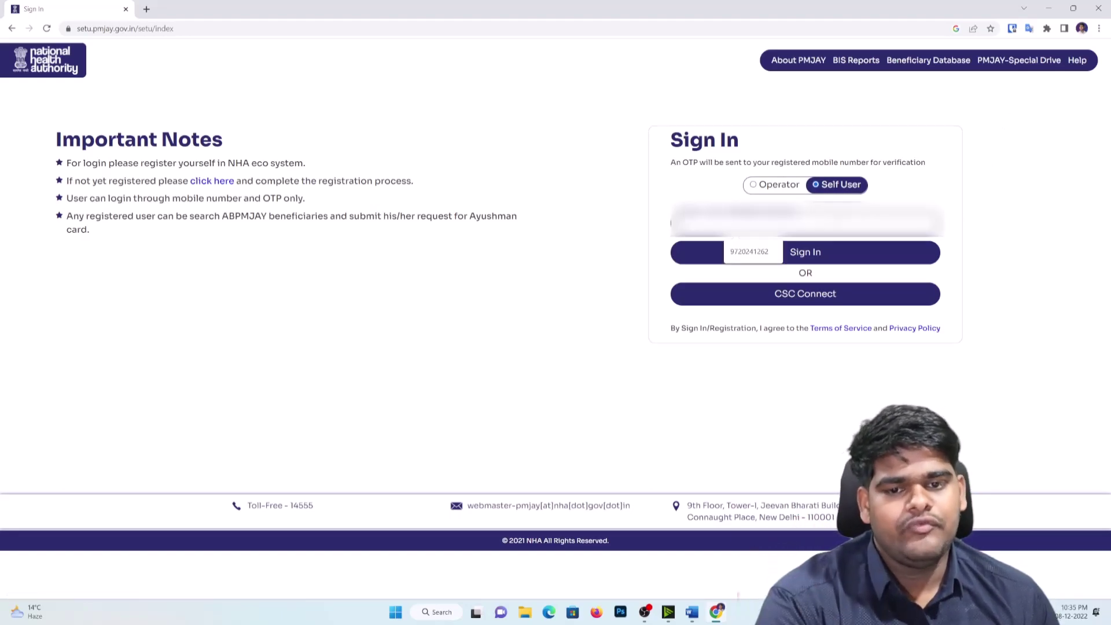
left_click(770, 186)
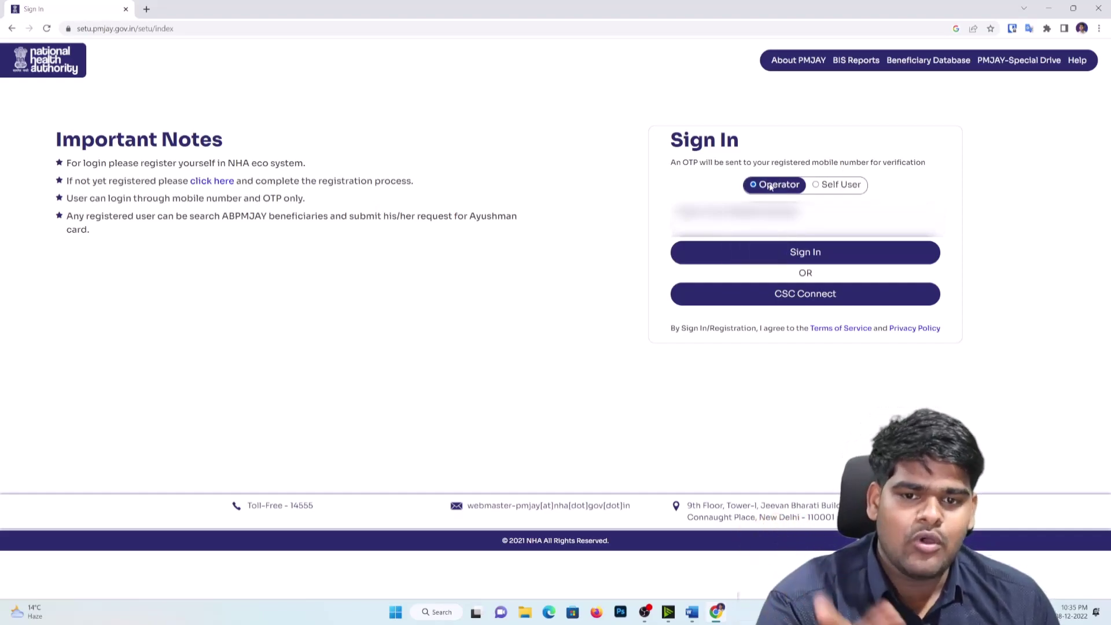
left_click(752, 223)
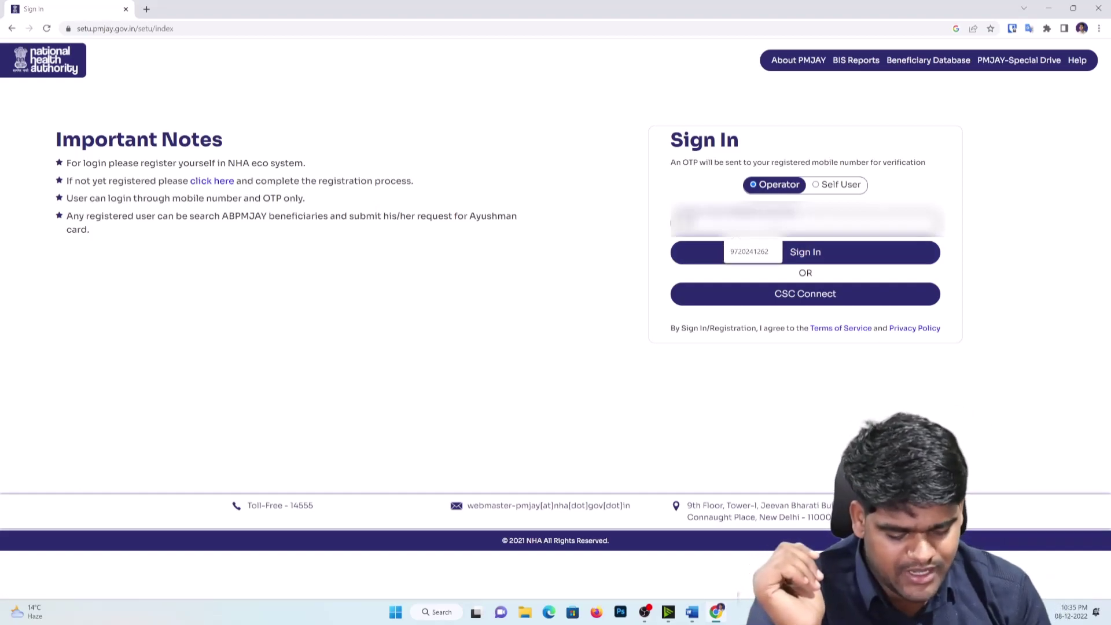
left_click(835, 251)
left_click(907, 217)
Step: Dismiss the alert, enter the received OTP and sign in to the User Details page
left_click(910, 230)
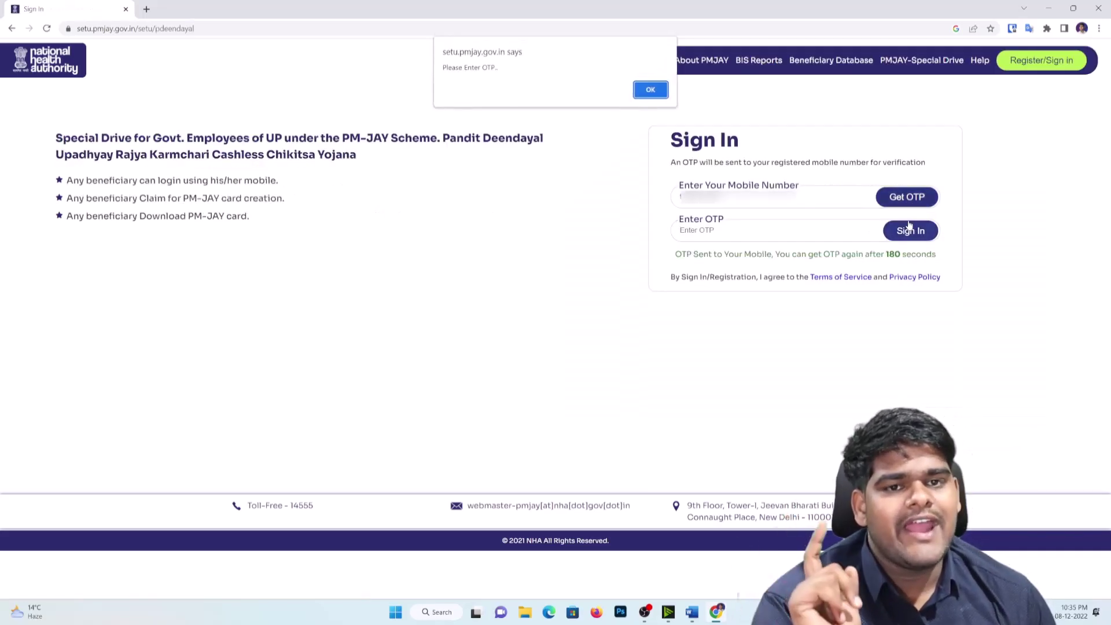
left_click(663, 95)
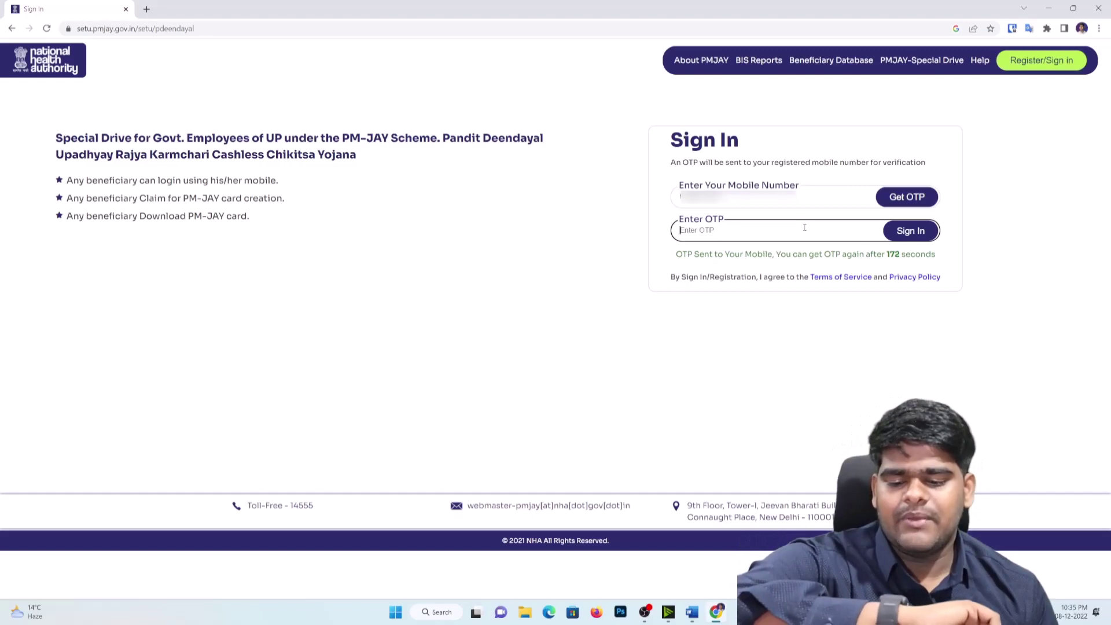
type("1")
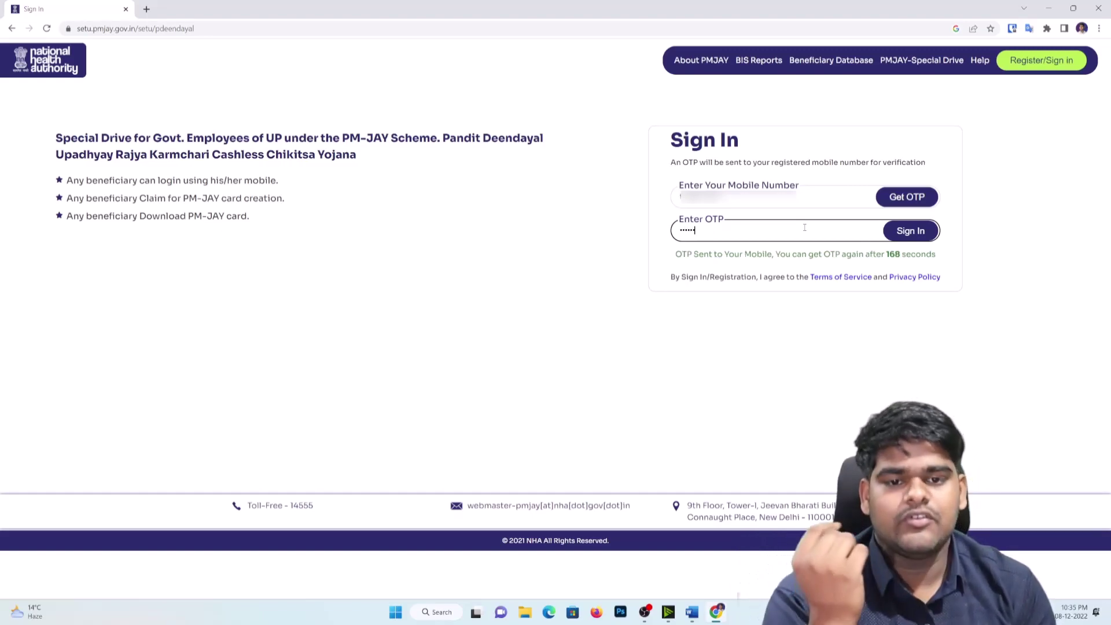
left_click(918, 230)
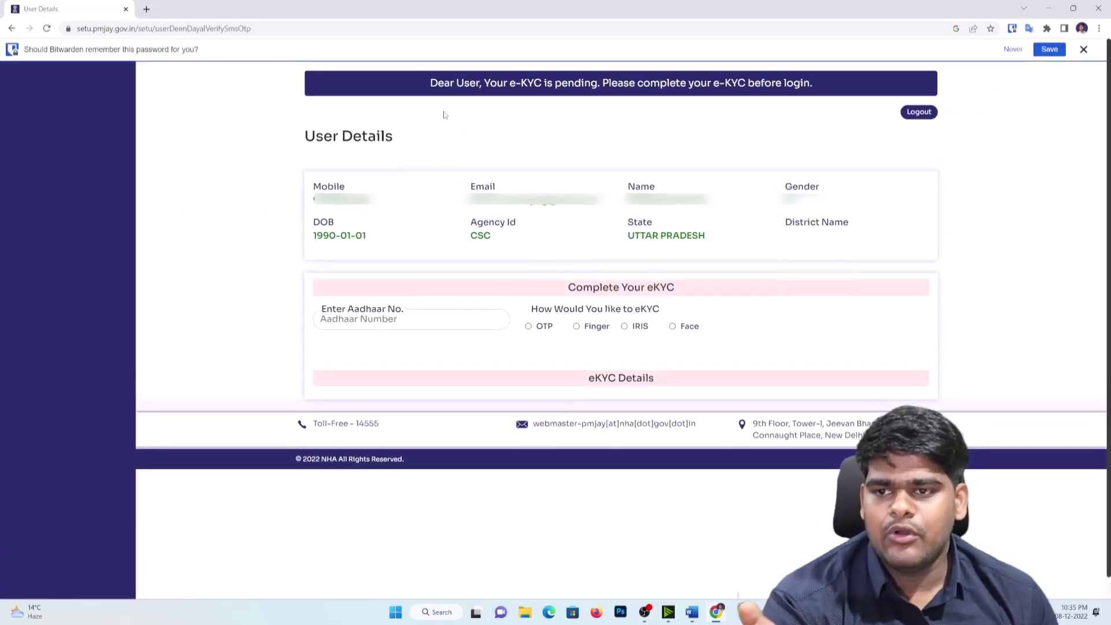
Step: Dismiss the password-saving prompt and review the e-KYC pending notice and date of birth
left_click(1082, 49)
left_click_drag(815, 59, 473, 84)
left_click(360, 158)
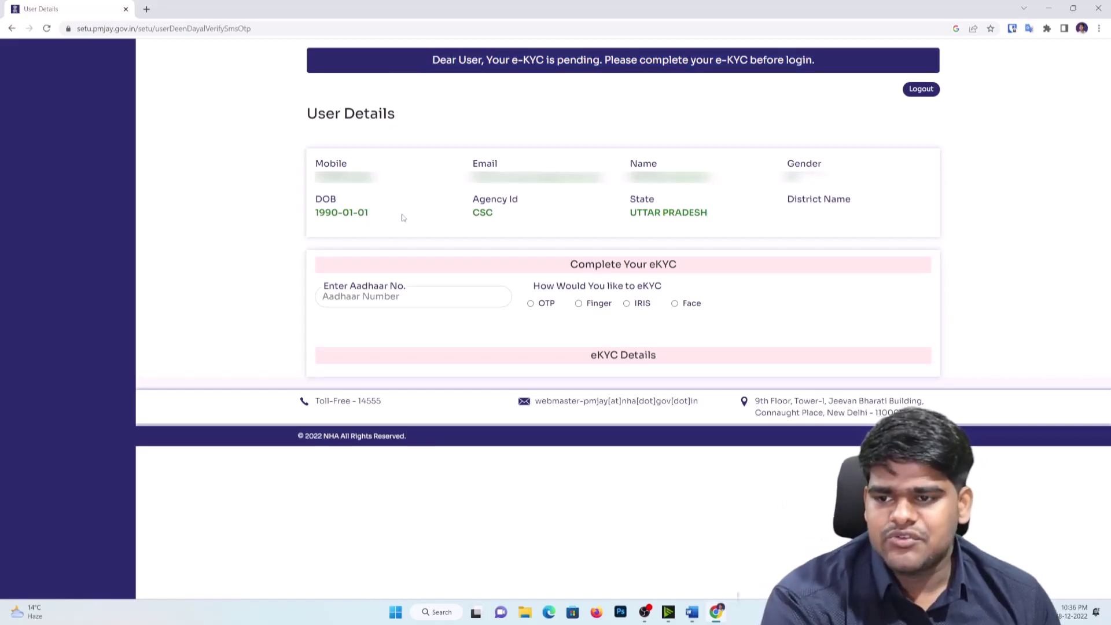
left_click_drag(401, 217, 265, 215)
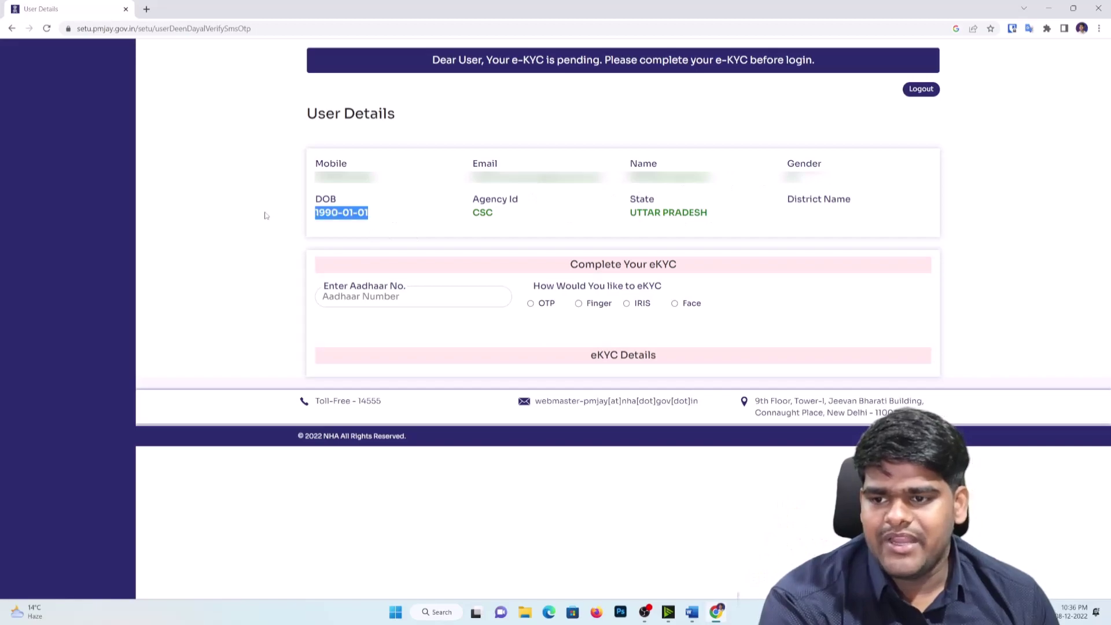
left_click(419, 301)
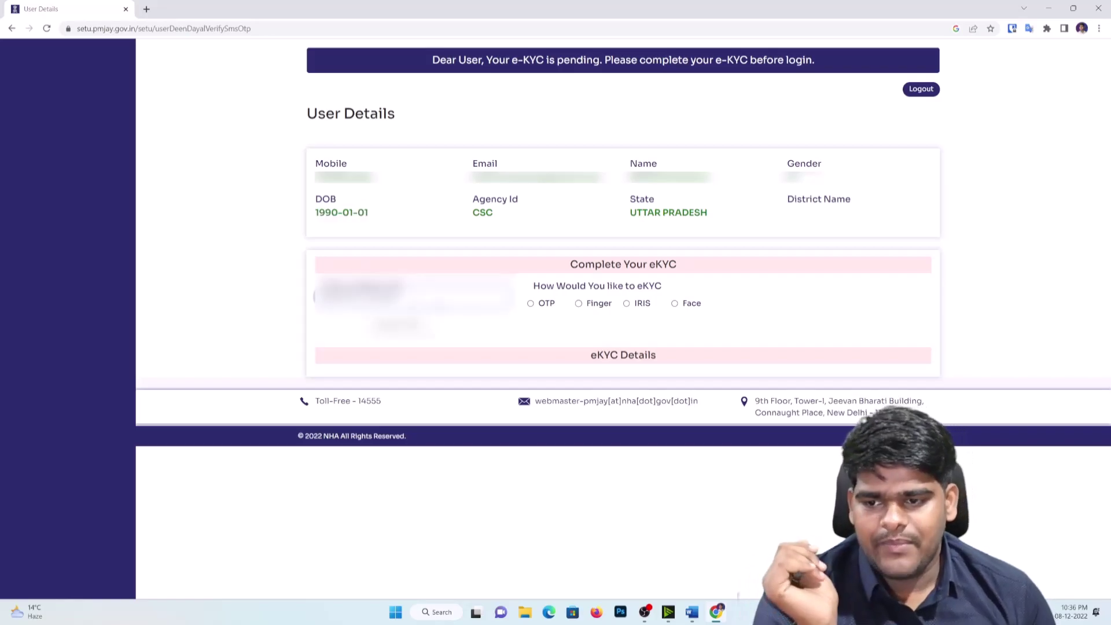
Step: Choose Finger e-KYC, fill the saved Aadhaar number, then scan and verify the fingerprint
left_click(578, 303)
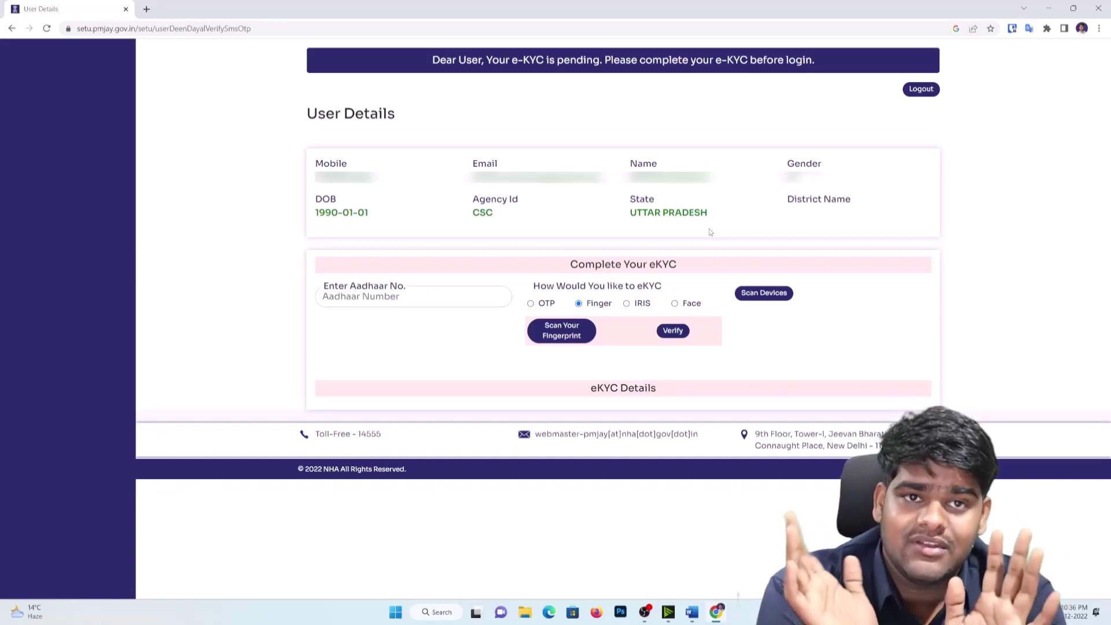
left_click(417, 299)
key("Down")
key("Return")
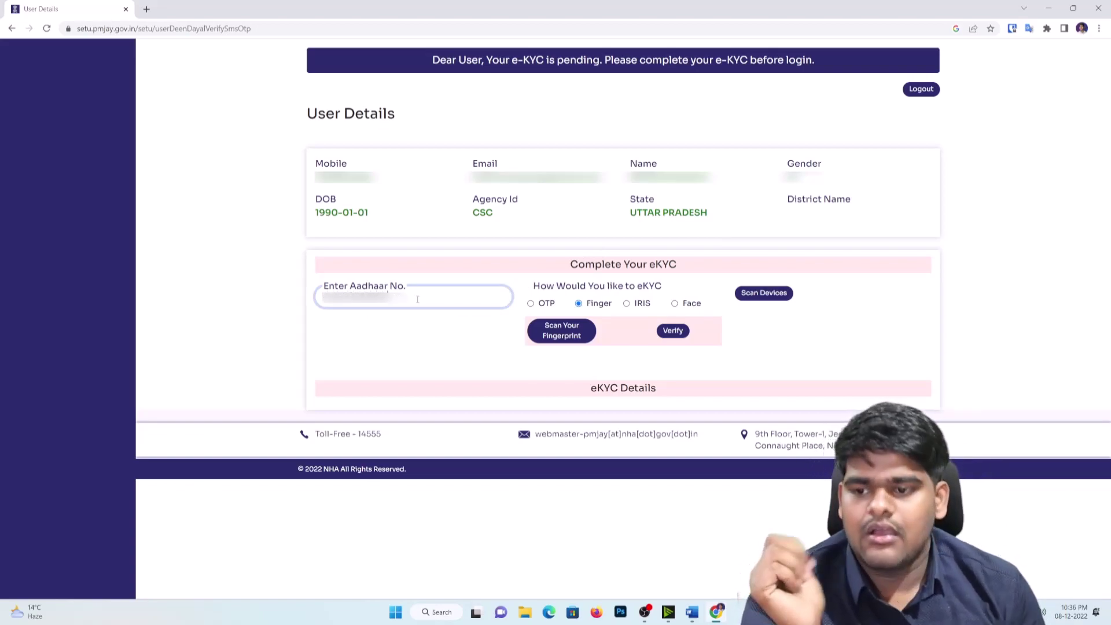
left_click(553, 333)
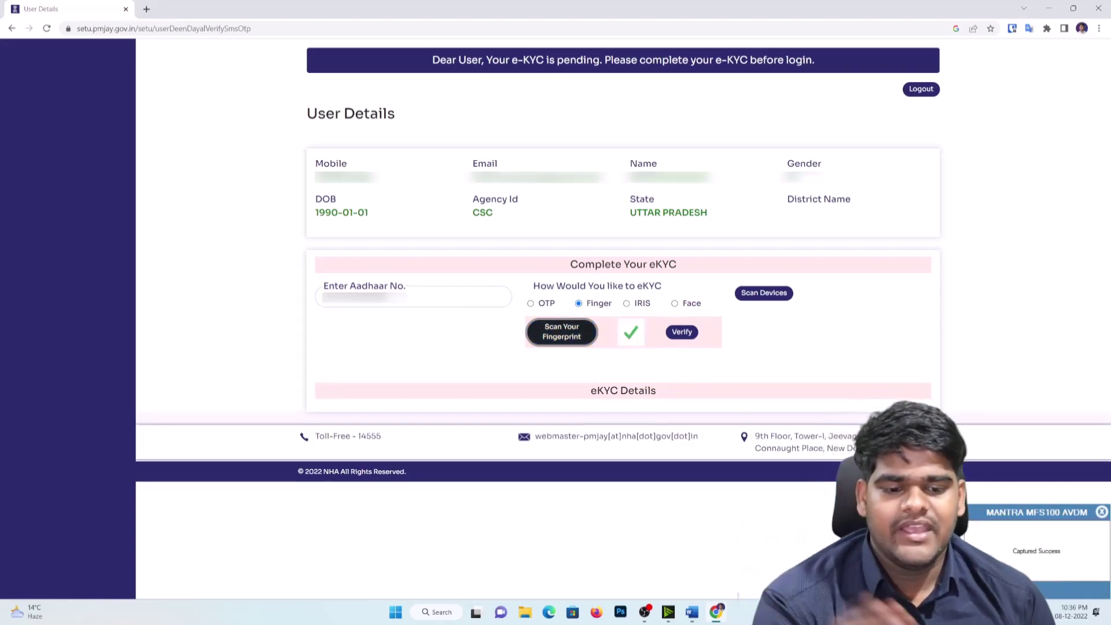
left_click(681, 332)
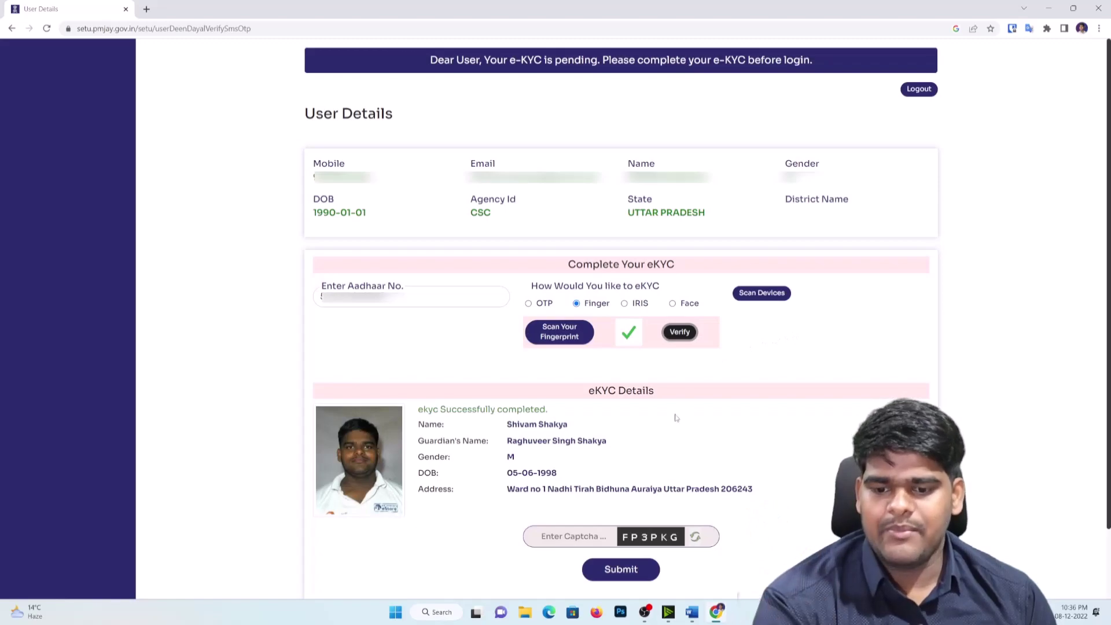
Step: Submit the eKYC with captcha FP3PKG, and log out after it fails
scroll(602, 444, "down", 2)
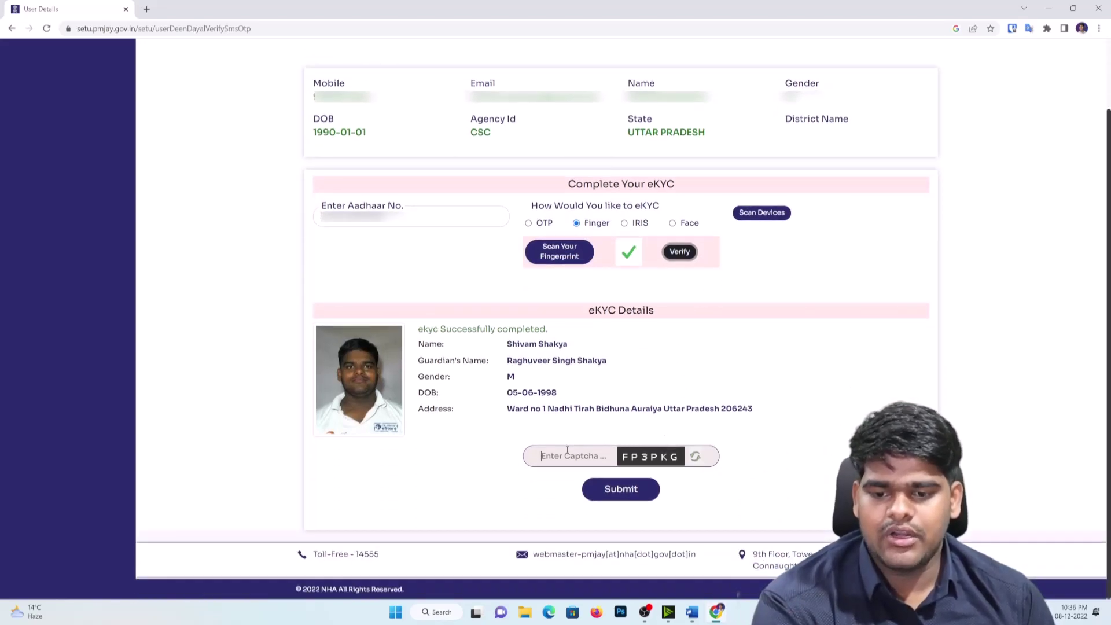
type("FP")
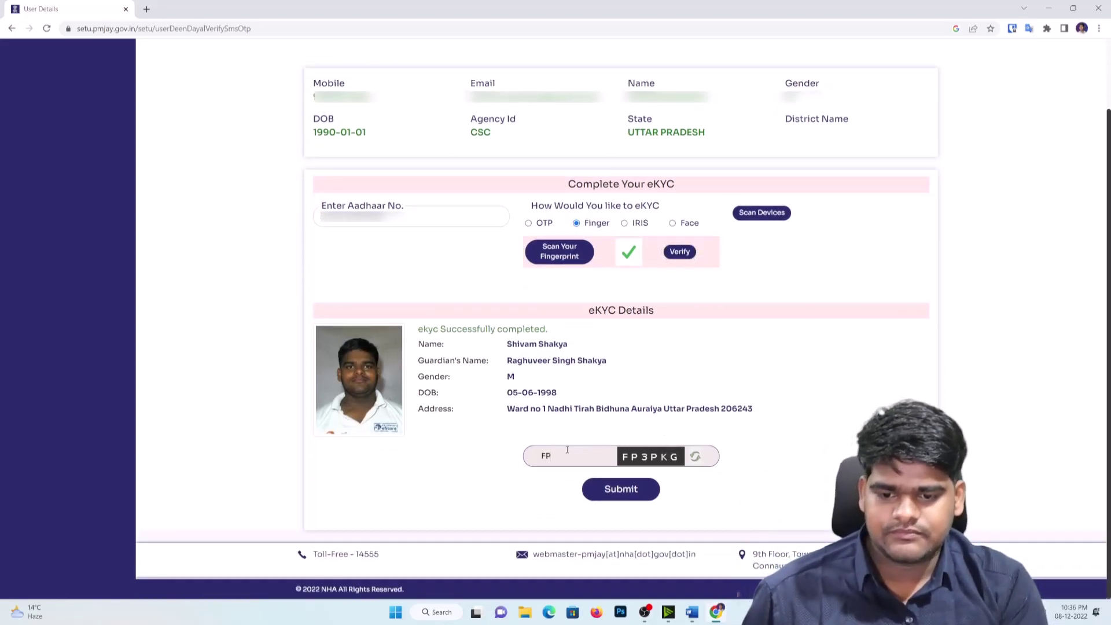
type("3PKG")
left_click(616, 489)
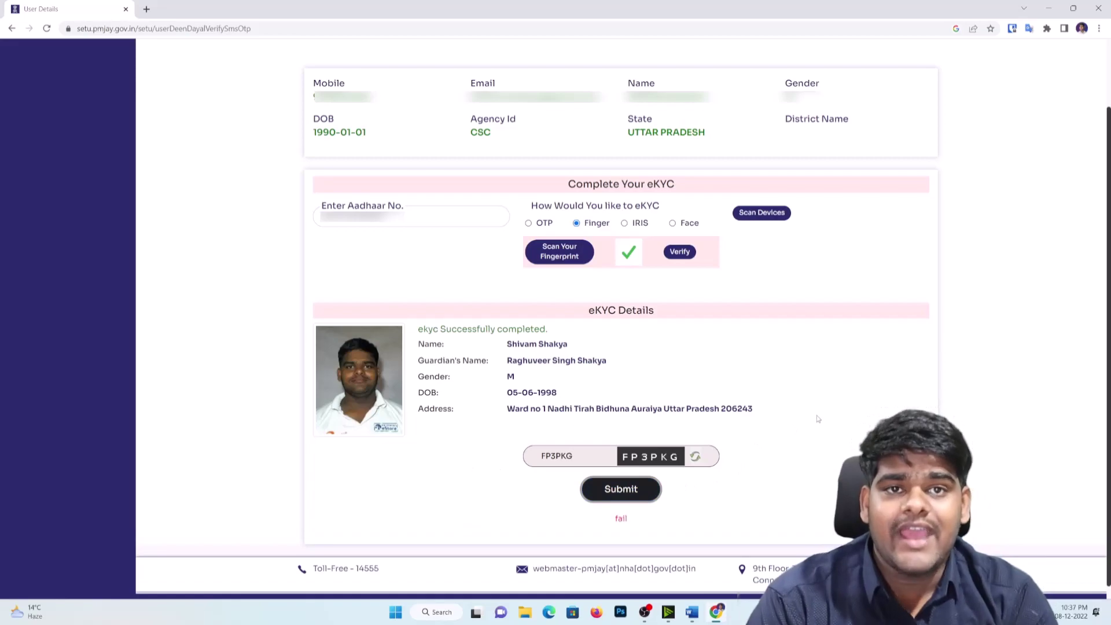
double_click(618, 519)
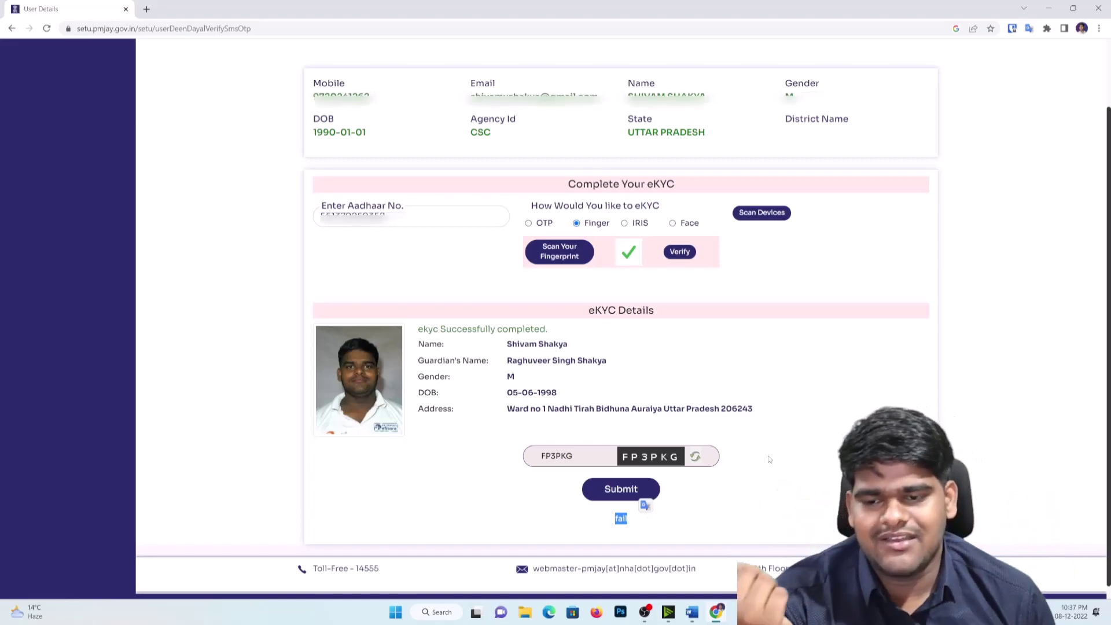
scroll(756, 442, "up", 2)
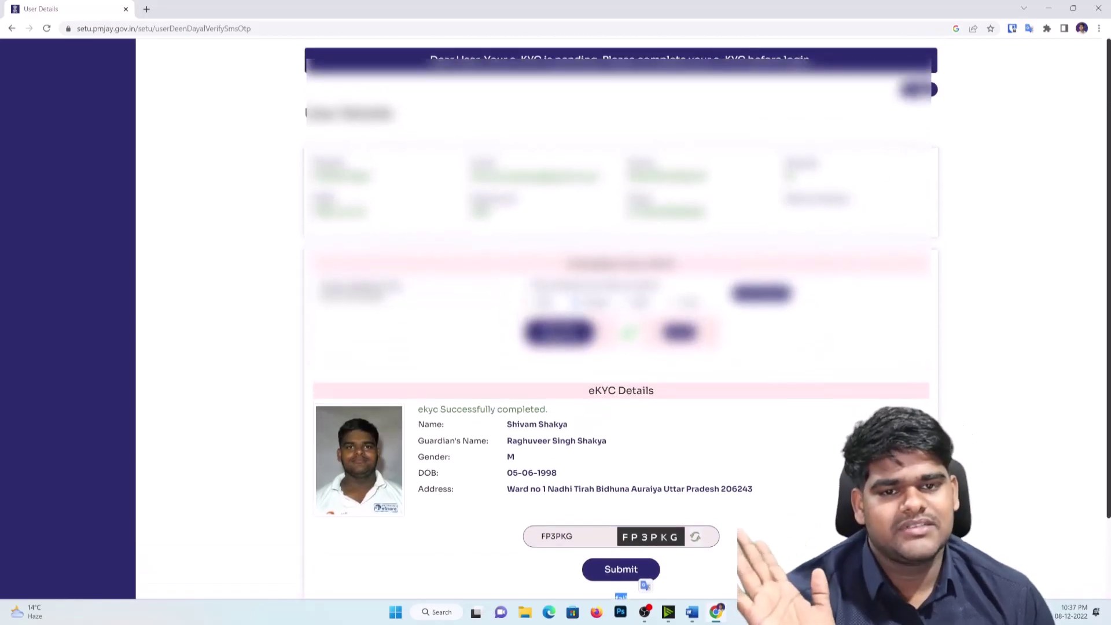
left_click(918, 89)
Step: Sign back in through CSC Connect, check the account details, and expand DOWNLOAD CARD BIS1.0
left_click(612, 192)
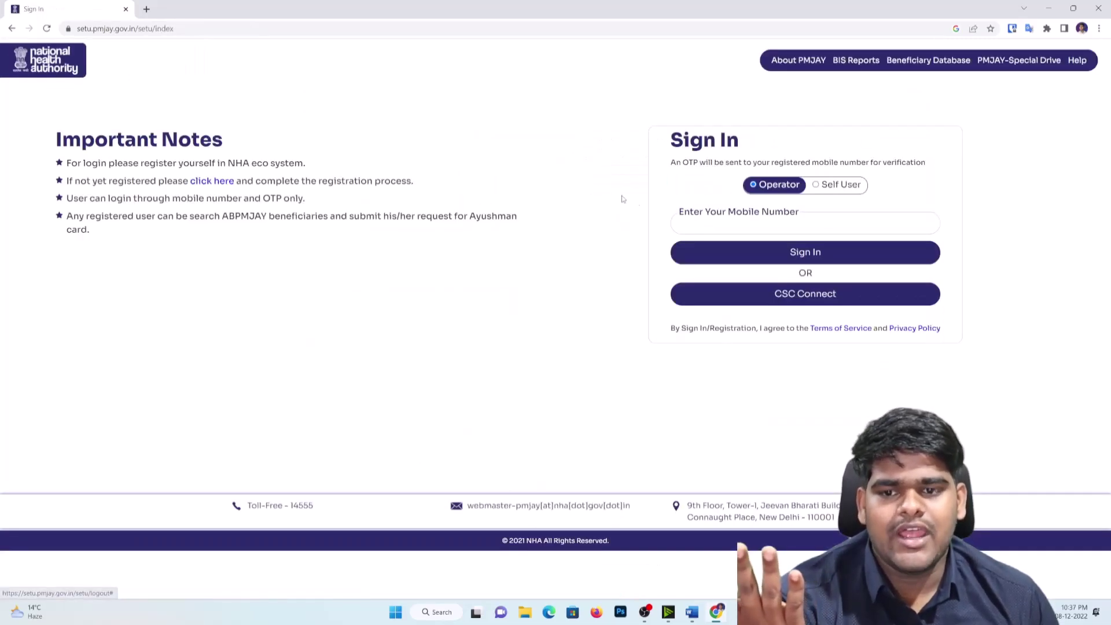
left_click(812, 298)
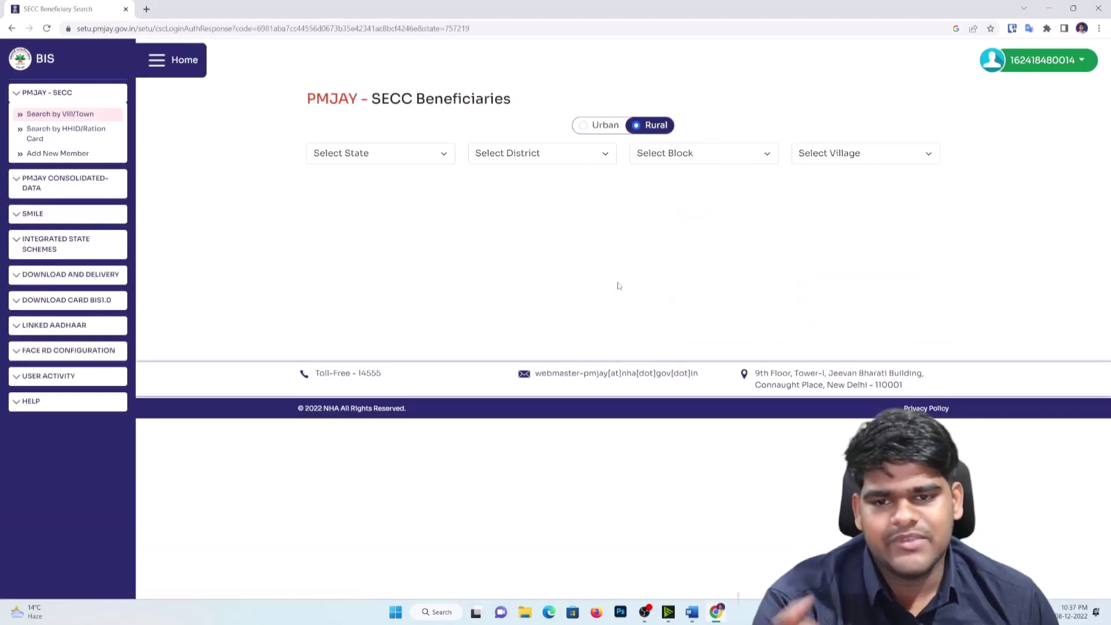
left_click(1042, 64)
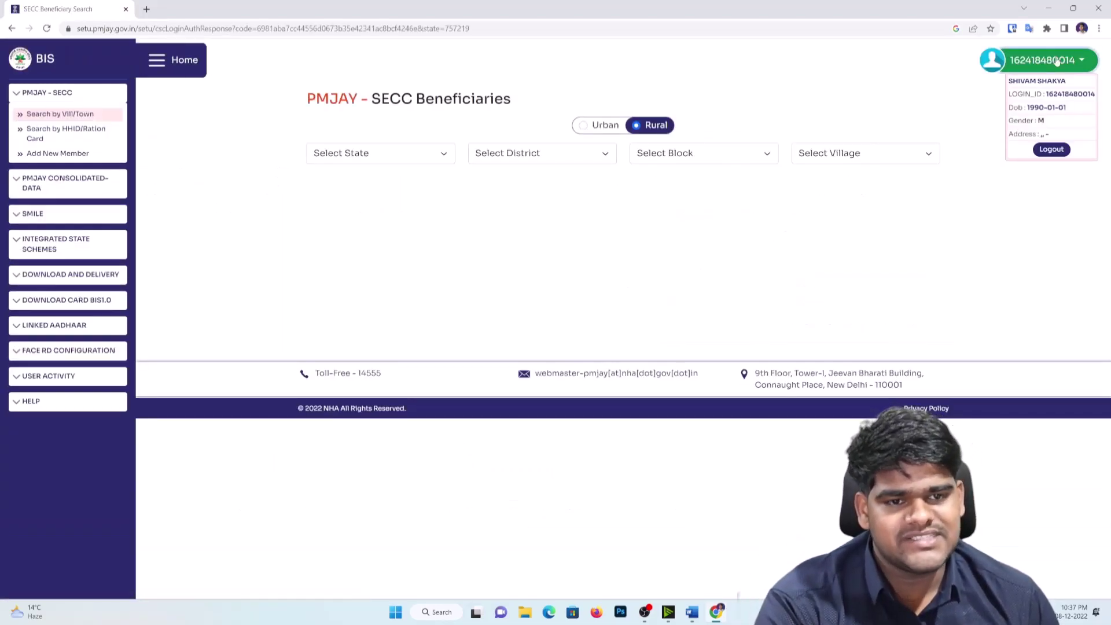
left_click(1021, 203)
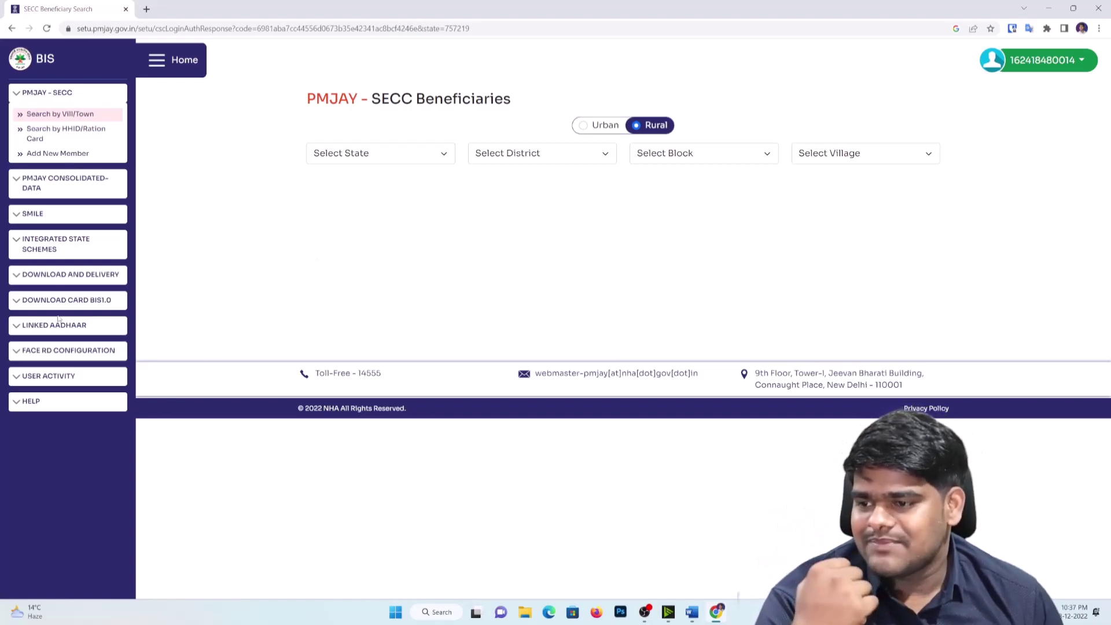
left_click(107, 303)
Step: On Download Ayushman Card, select UTTAR PRADESH, Aadhaar lookup, and fill the beneficiary's Aadhaar number
left_click(97, 322)
left_click(632, 180)
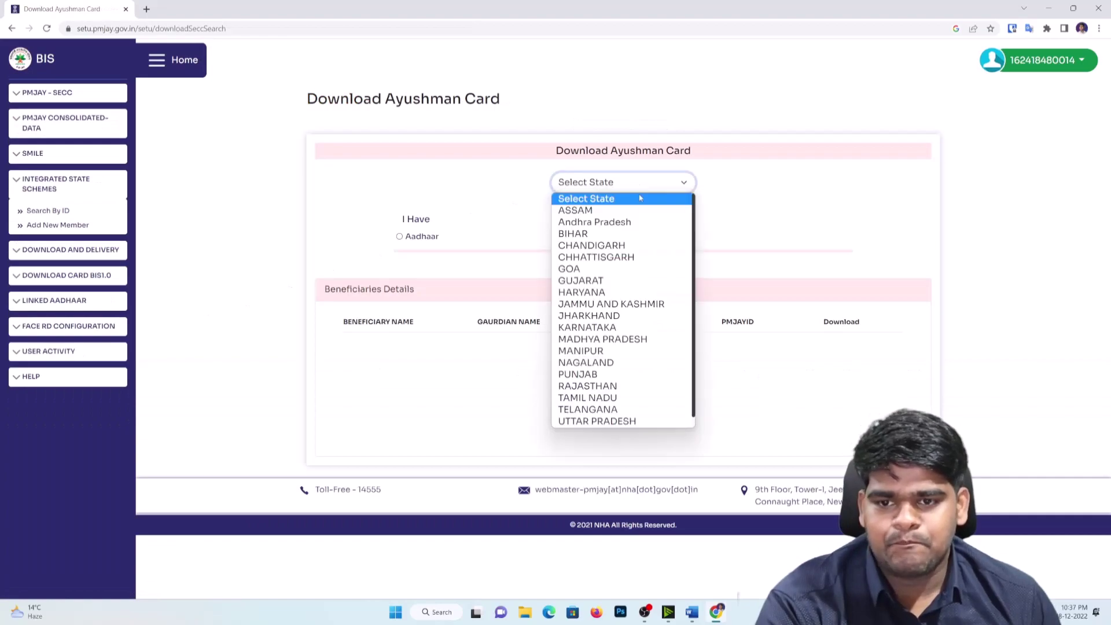
left_click(596, 410)
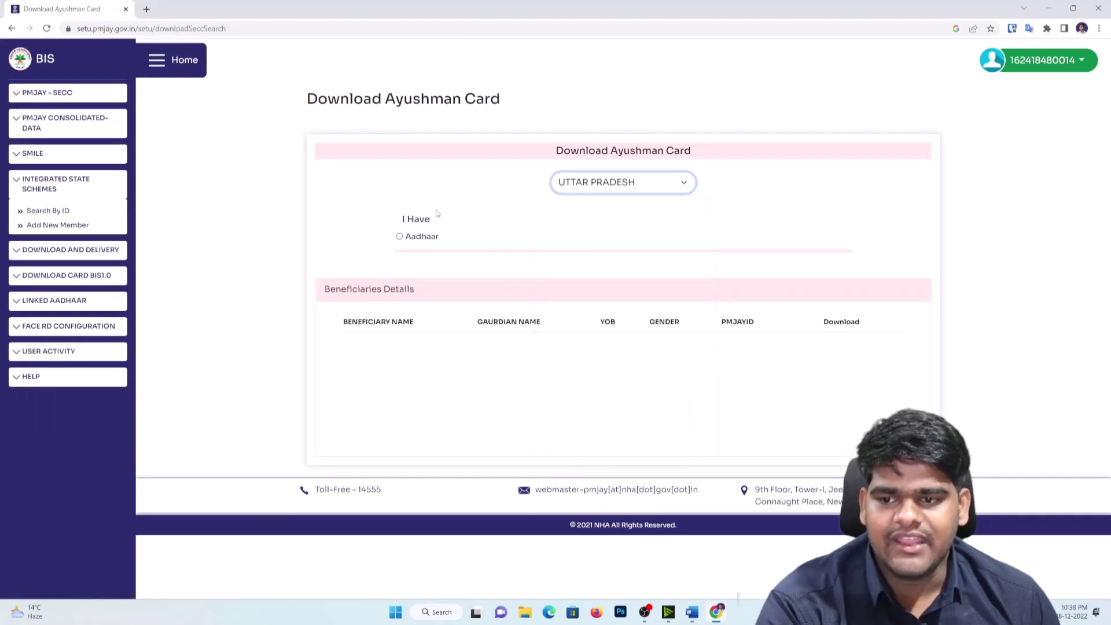
left_click(400, 237)
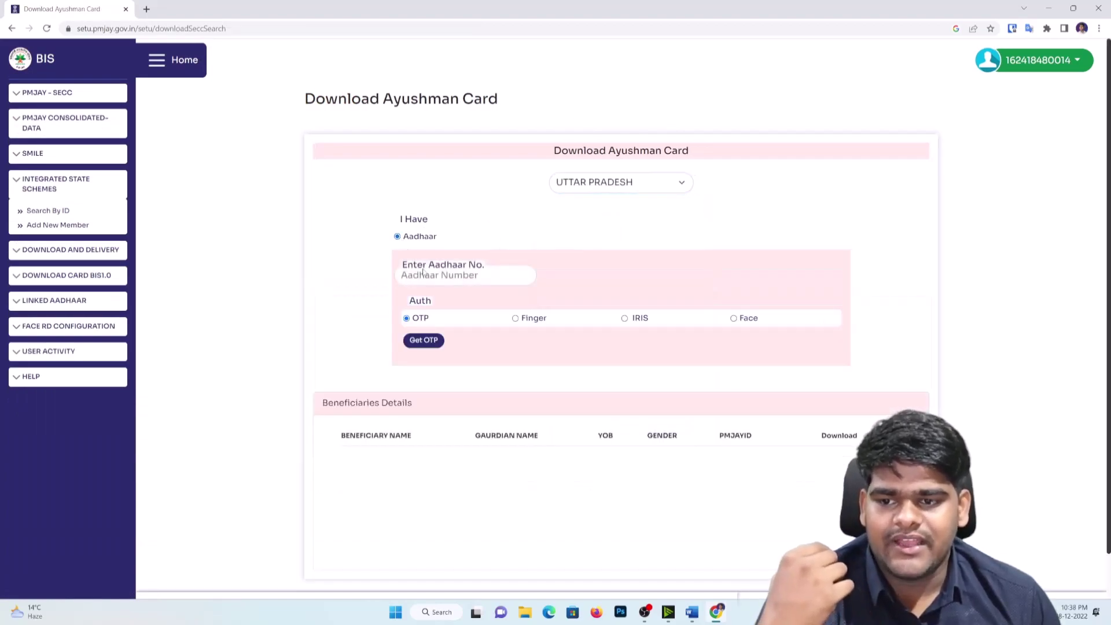
left_click(474, 276)
left_click(476, 302)
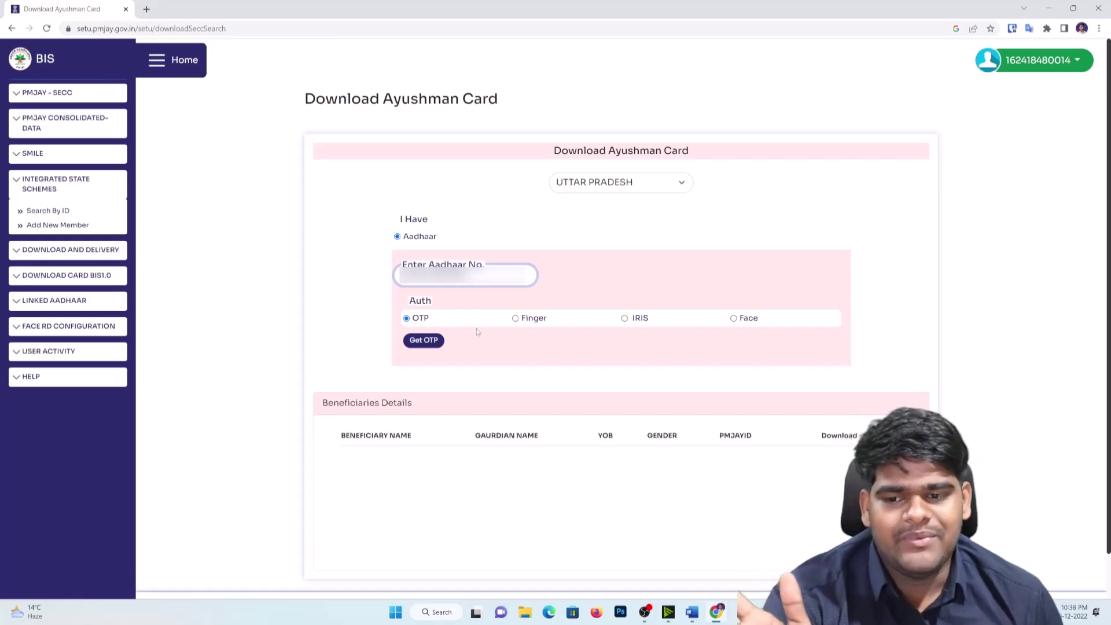
Step: Authenticate by fingerprint, rescanning and verifying again after the first attempt
left_click(515, 319)
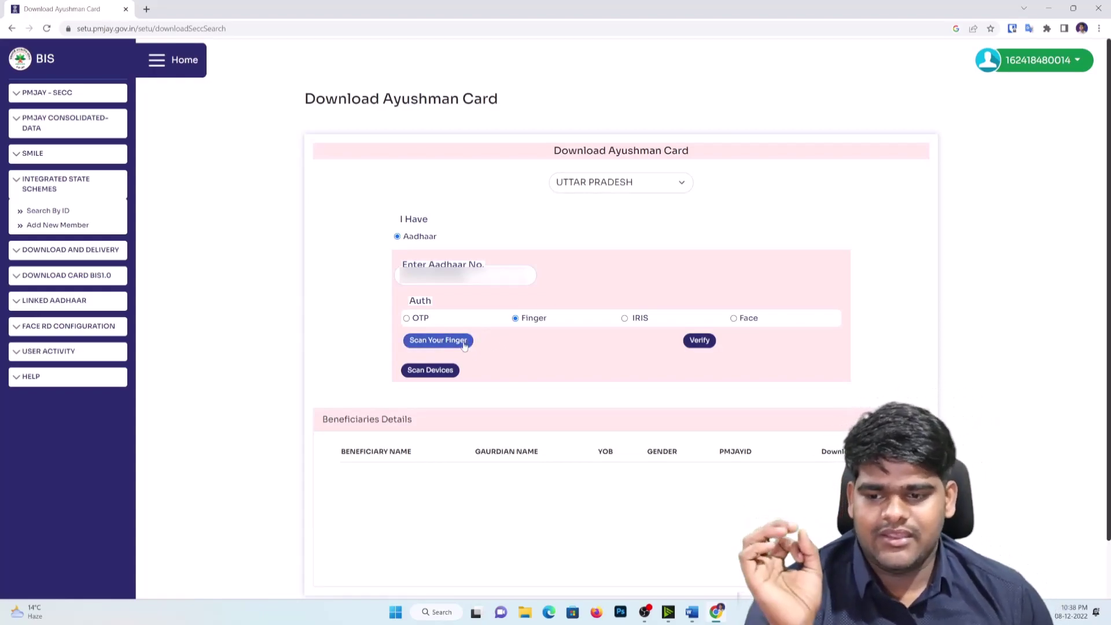
left_click(463, 345)
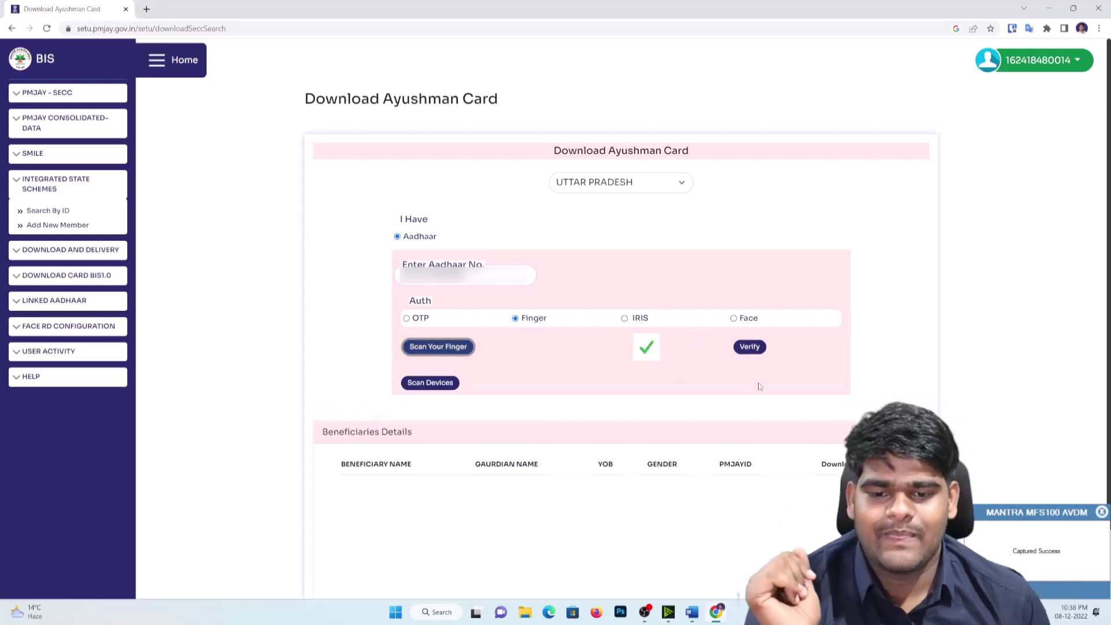
left_click(749, 346)
scroll(533, 337, "down", 2)
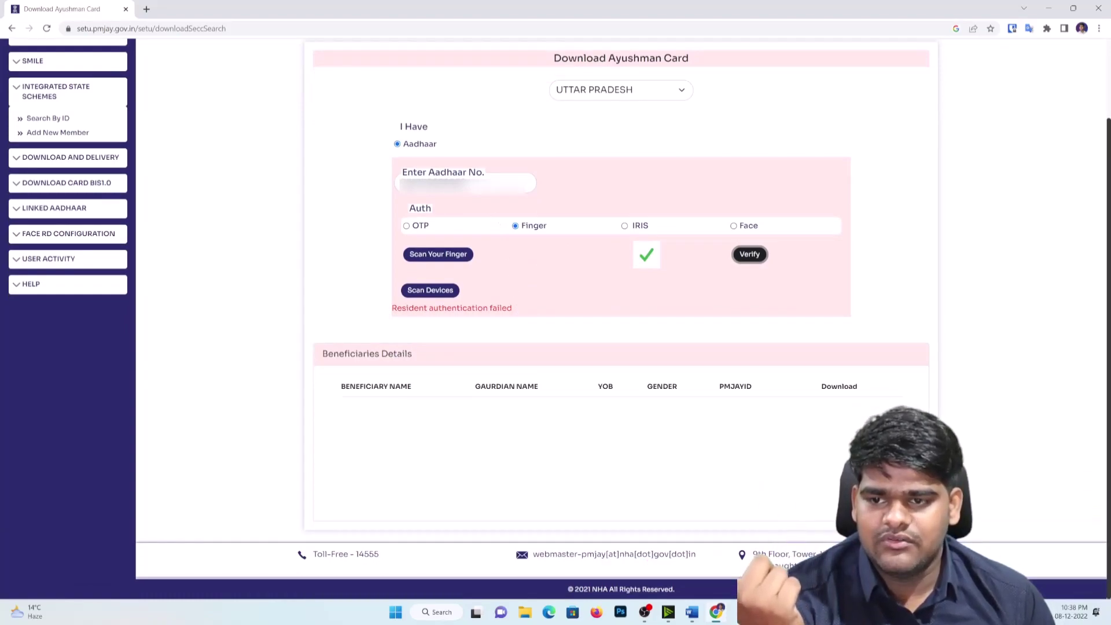
left_click(454, 256)
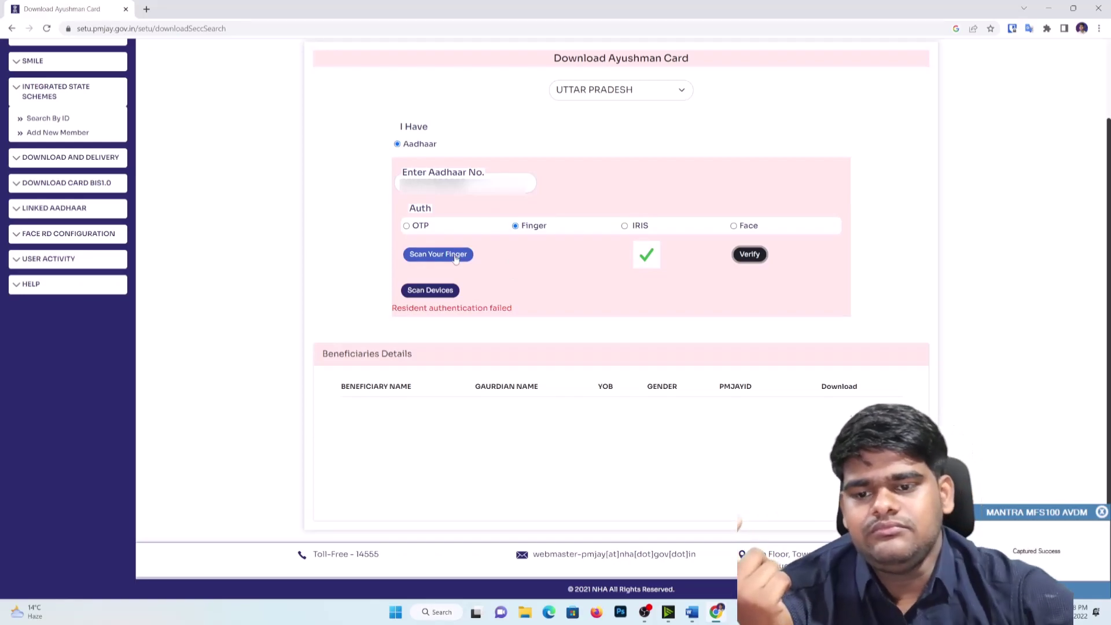
left_click(455, 256)
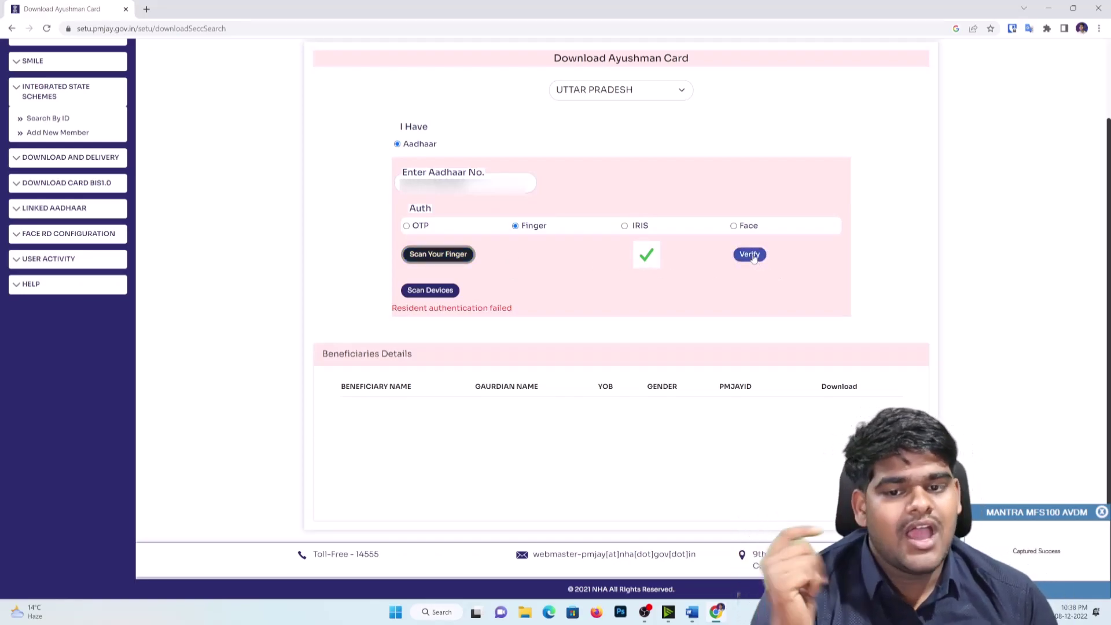
left_click(749, 254)
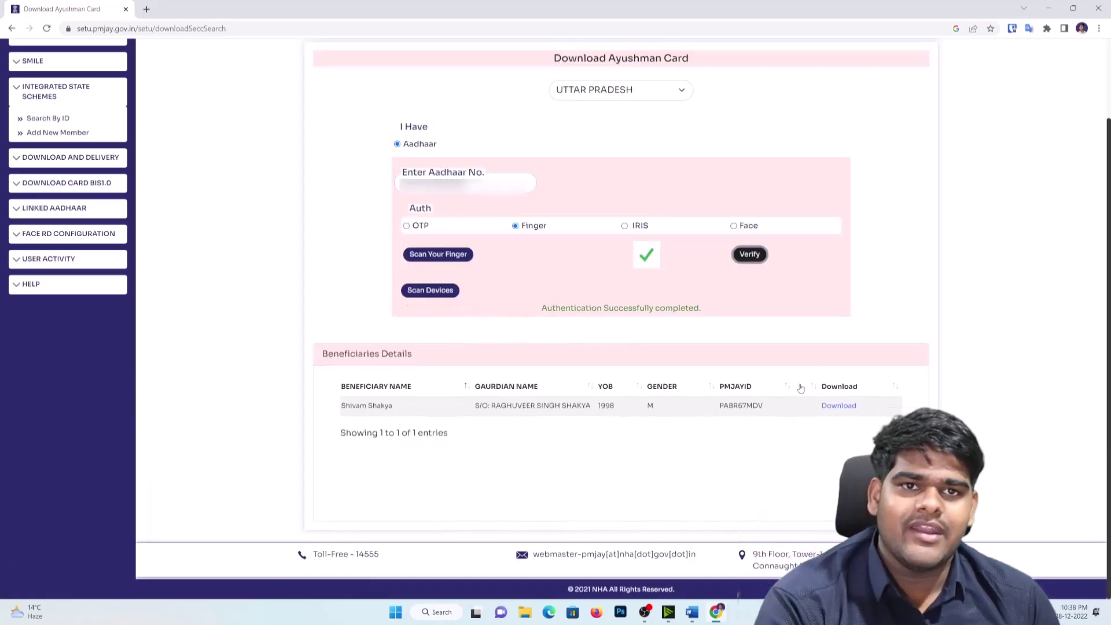
Step: Select the beneficiary's PM-JAY ID and download their Ayushman card from the details row
left_click_drag(418, 411, 308, 418)
left_click(542, 432)
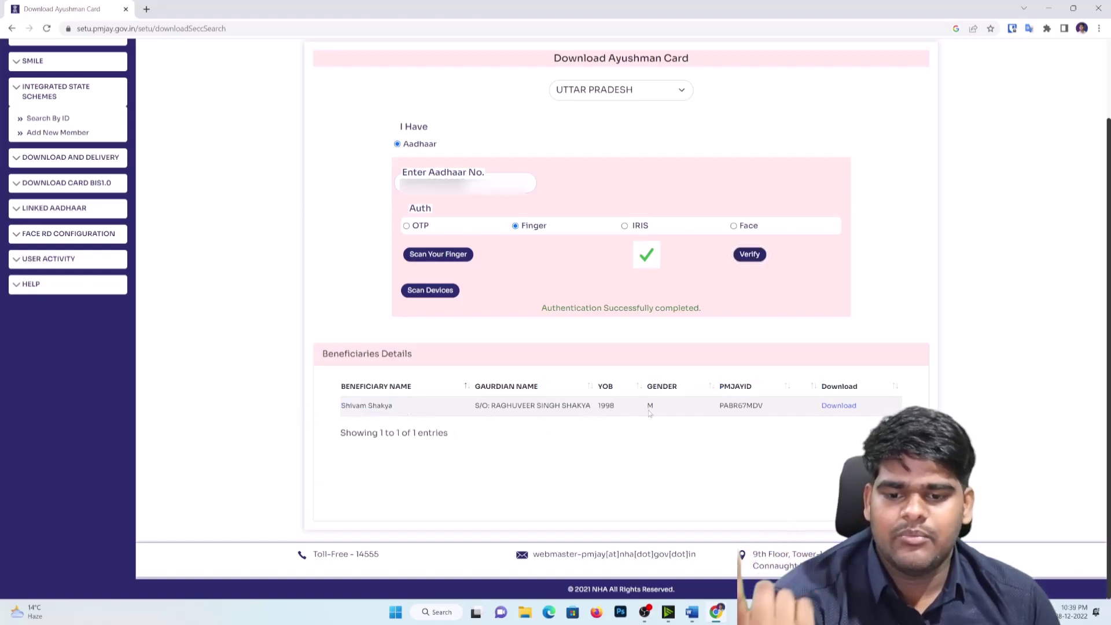
left_click_drag(719, 406, 775, 409)
left_click(839, 407)
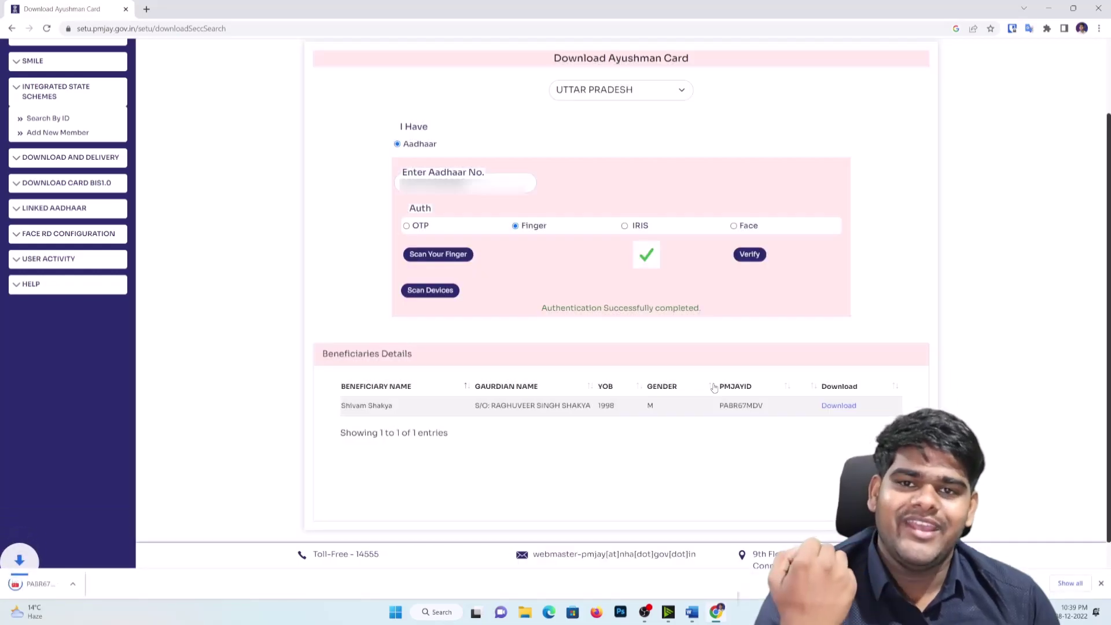
Step: Open the downloaded Ayushman card PDF and scroll through the card details and terms
left_click(57, 583)
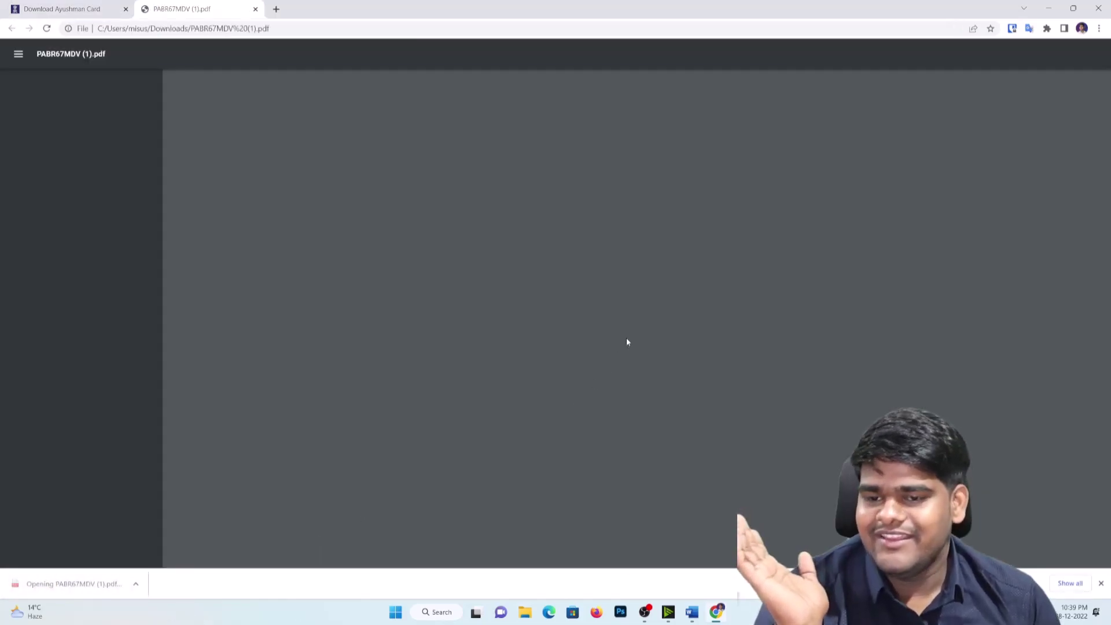
scroll(799, 273, "up", 5)
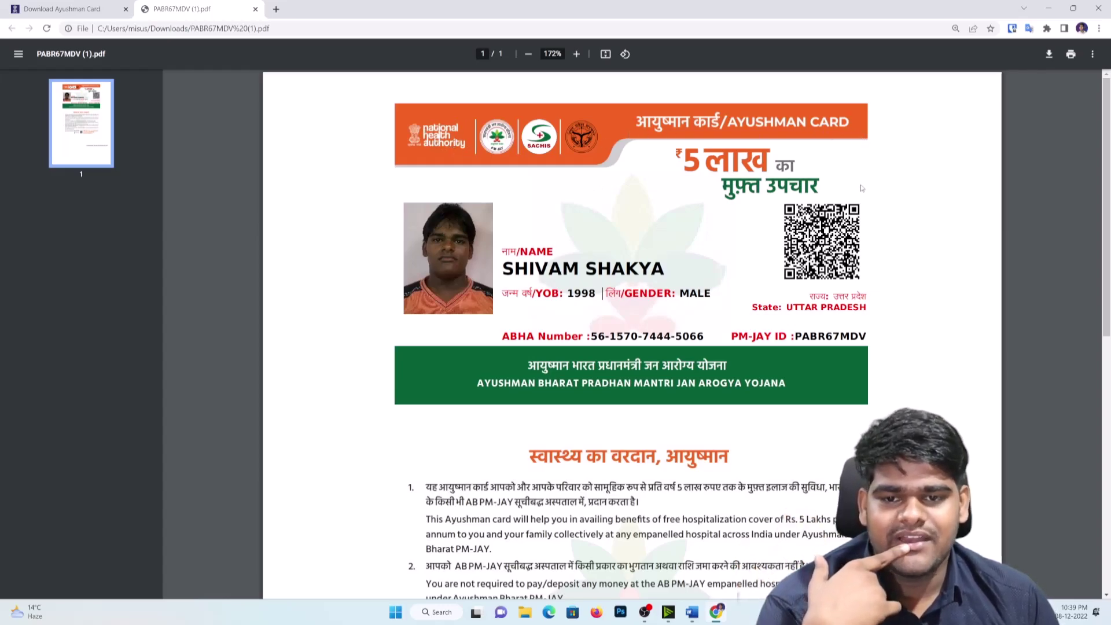
scroll(786, 194, "down", 1)
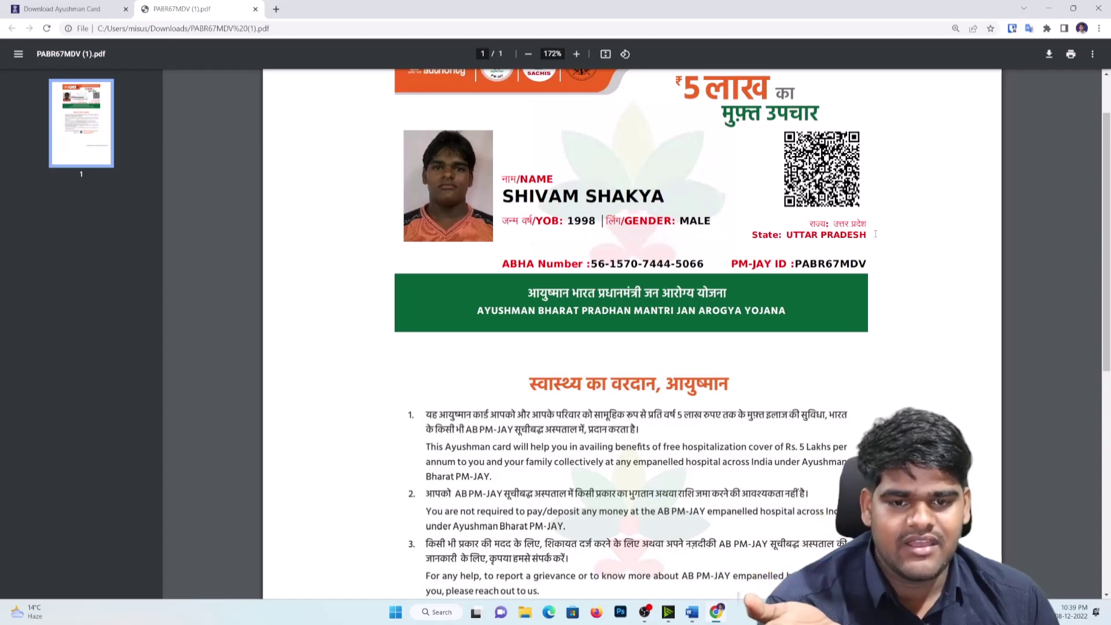
scroll(845, 231, "down", 1)
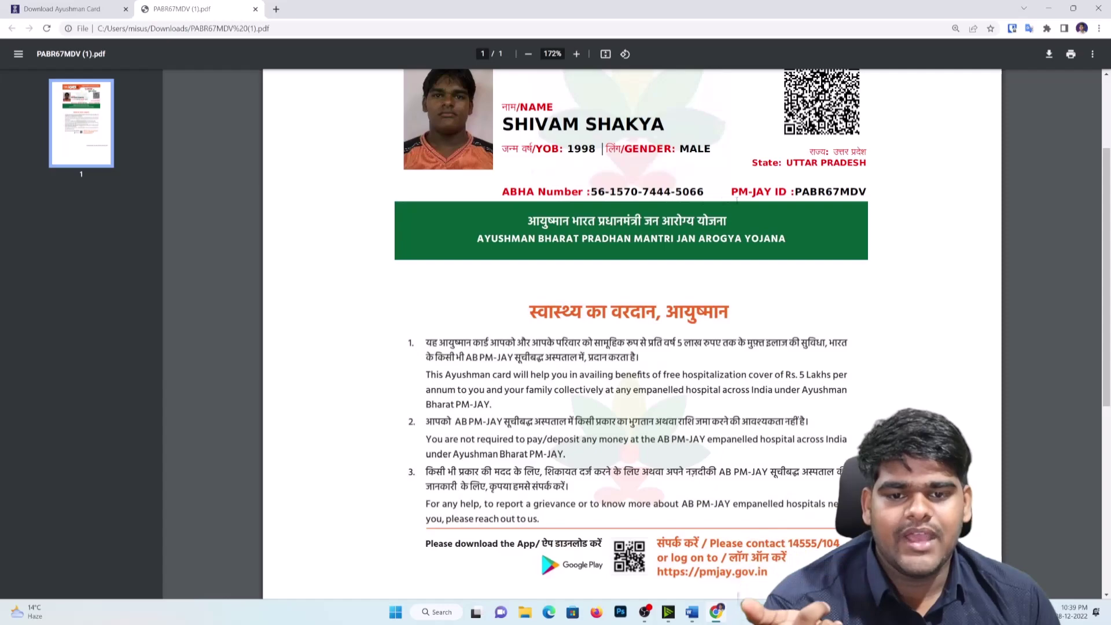
scroll(863, 197, "down", 3)
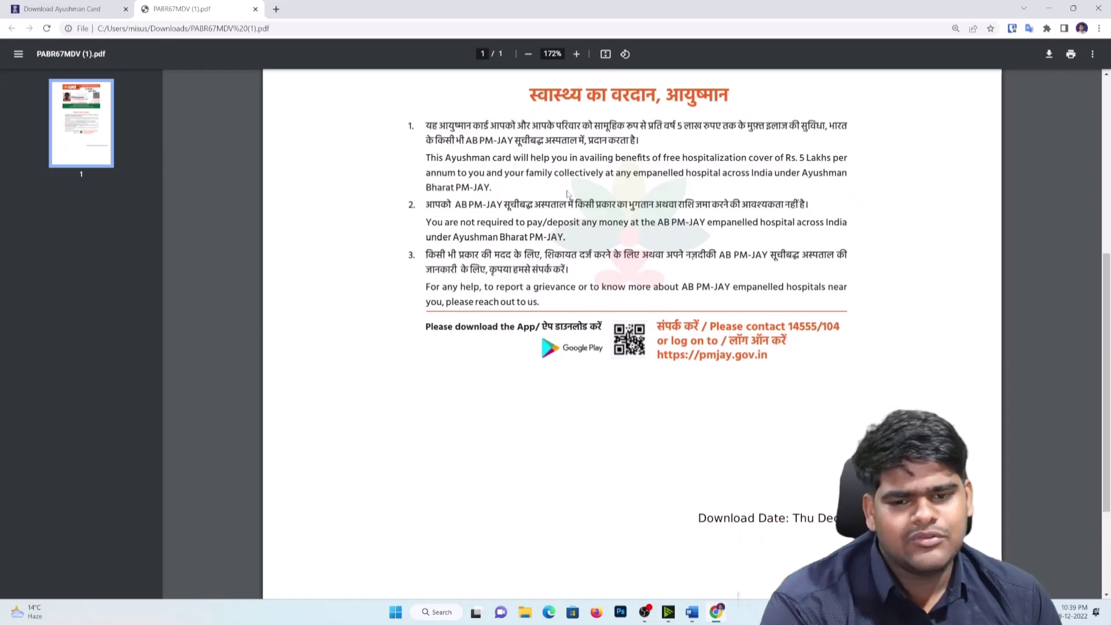
scroll(568, 193, "up", 5)
scroll(575, 186, "down", 4)
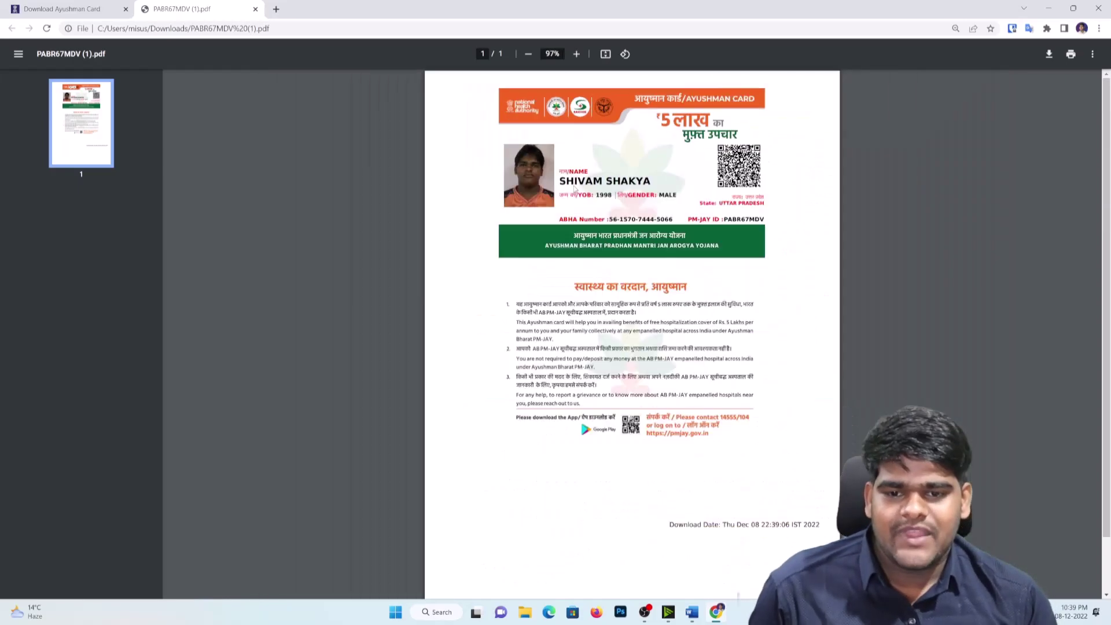
scroll(575, 188, "up", 1)
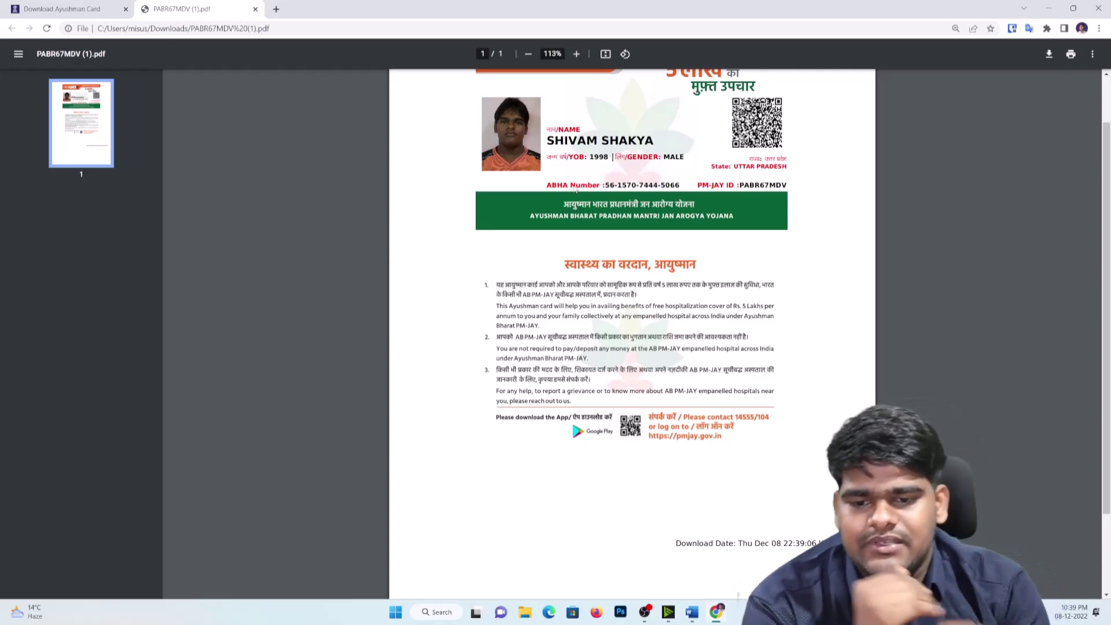
scroll(589, 173, "up", 1)
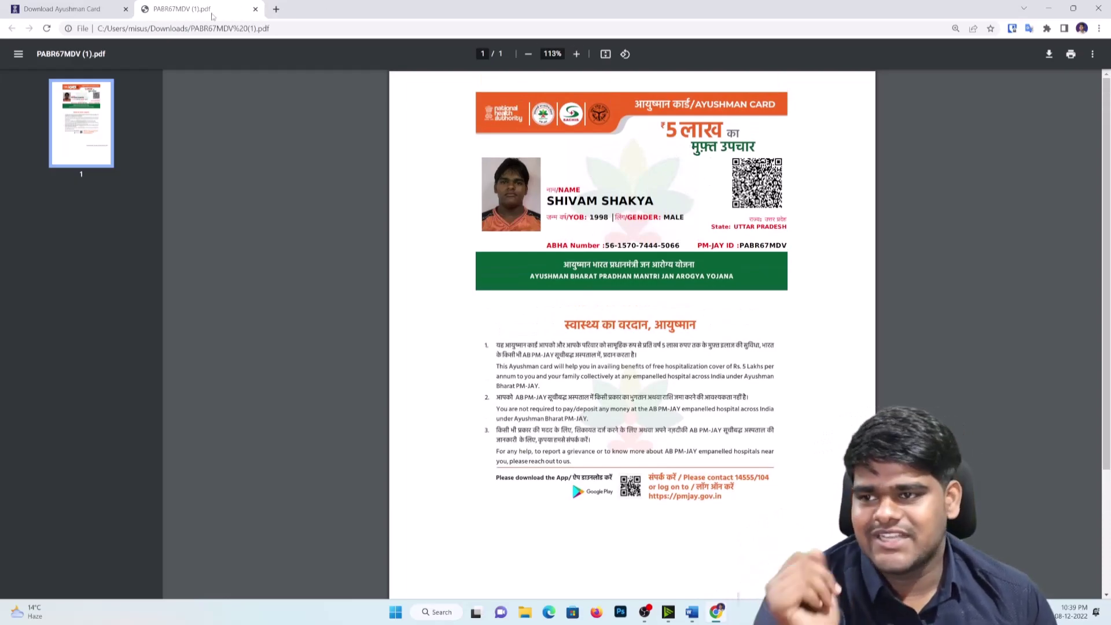
Step: Return to the card download page and browse the face authentication, SECC, user activity and help menus
left_click(86, 9)
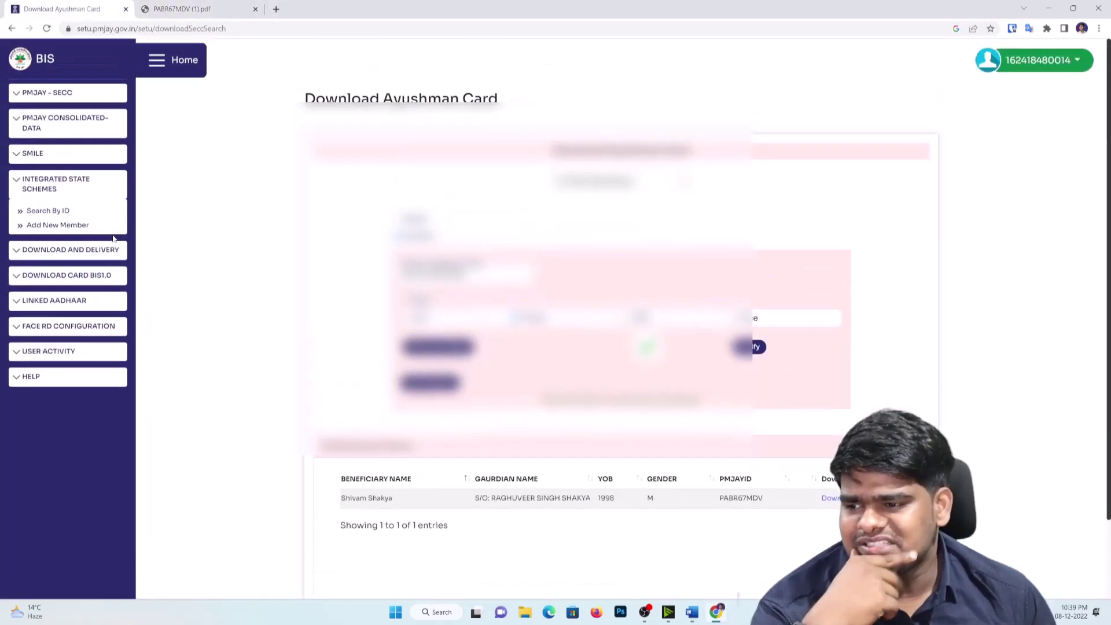
left_click(47, 336)
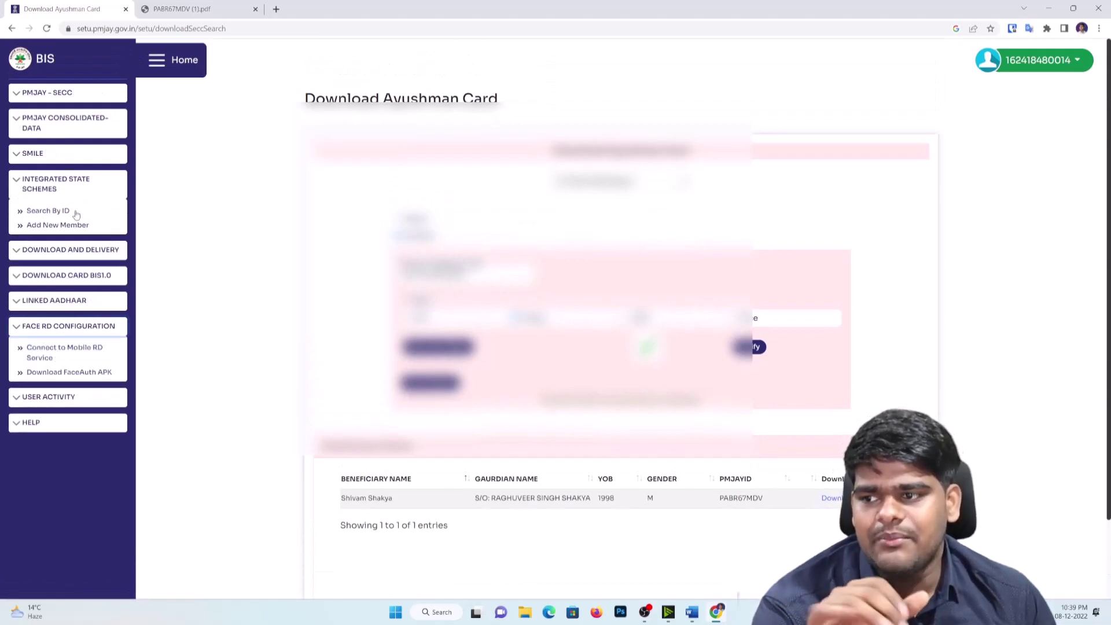
left_click(88, 94)
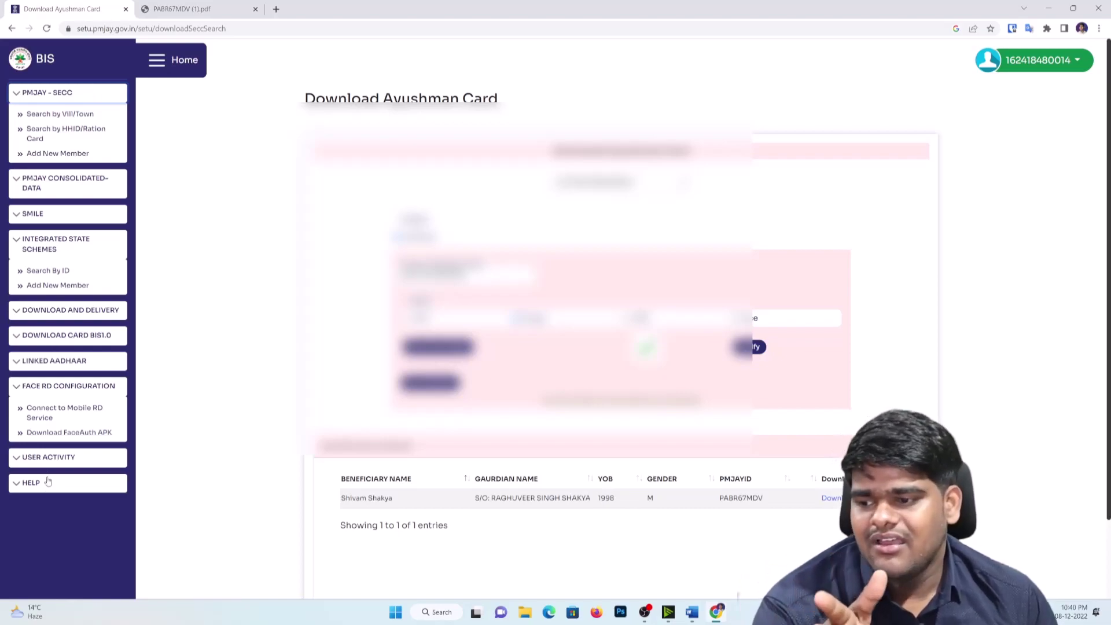
left_click(51, 460)
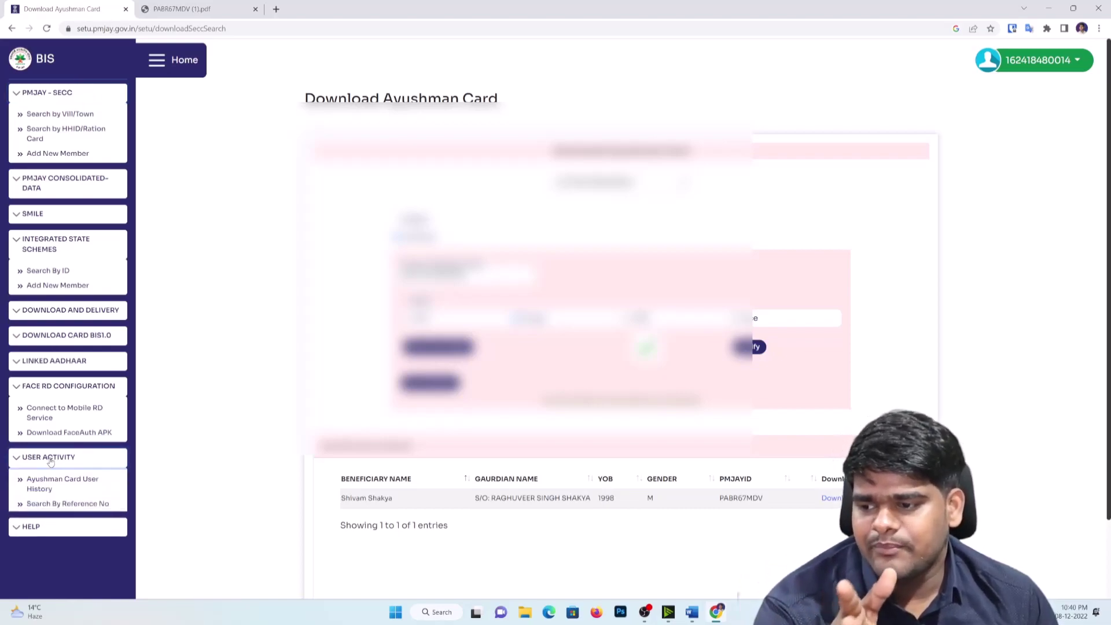
left_click(45, 535)
scroll(49, 503, "down", 3)
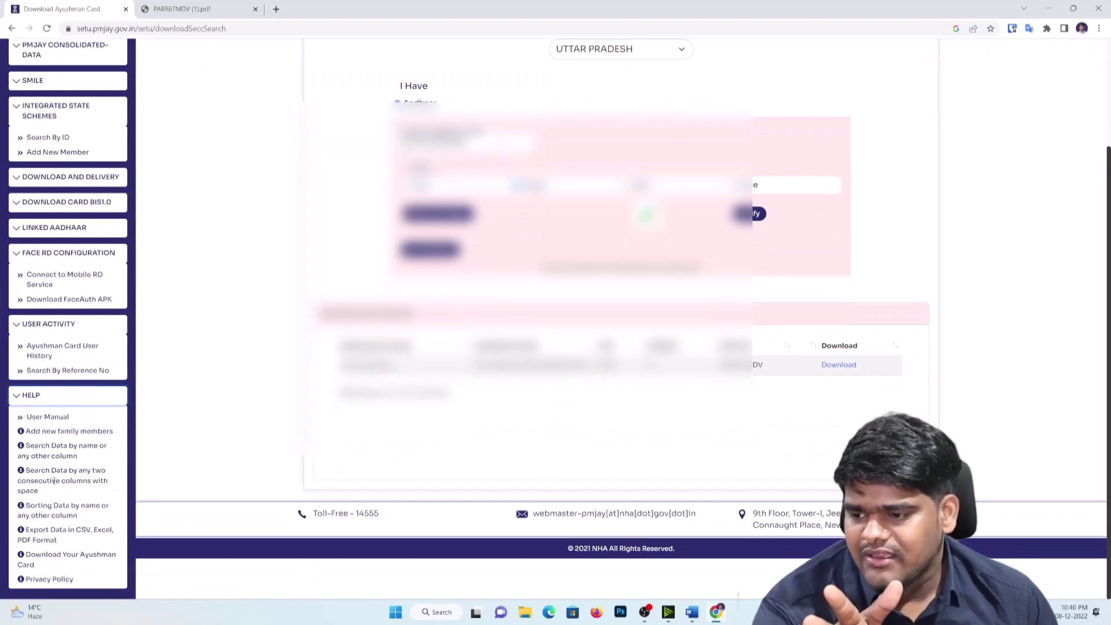
scroll(53, 481, "up", 3)
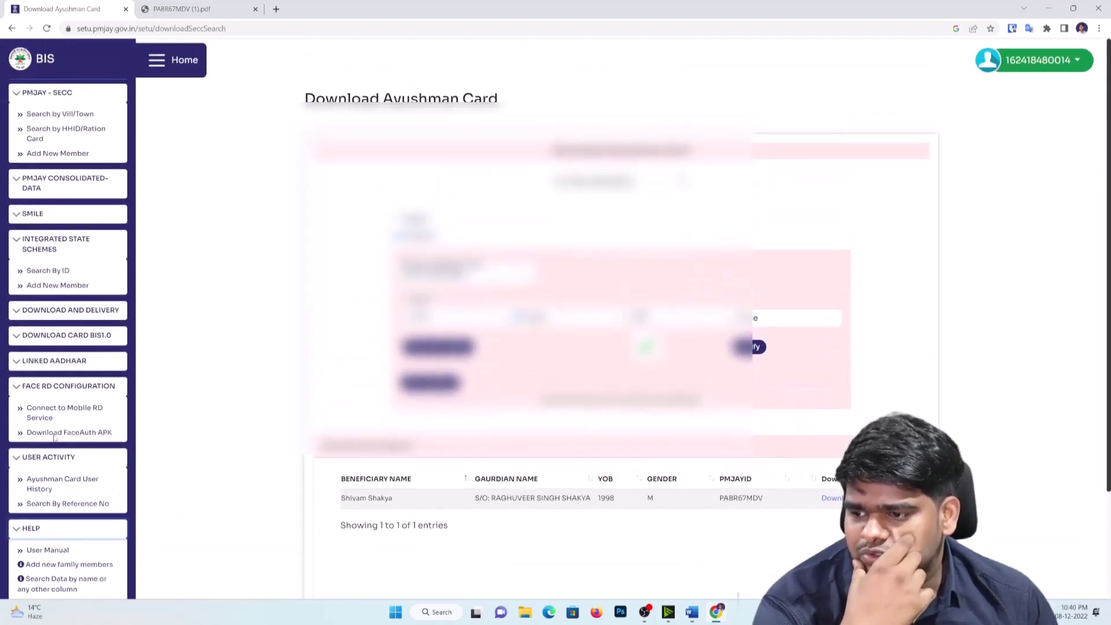
Step: Expand the BIS1.0 card download, linked Aadhaar, and DOWNLOAD AND DELIVERY sidebar menus
left_click(84, 336)
left_click(54, 381)
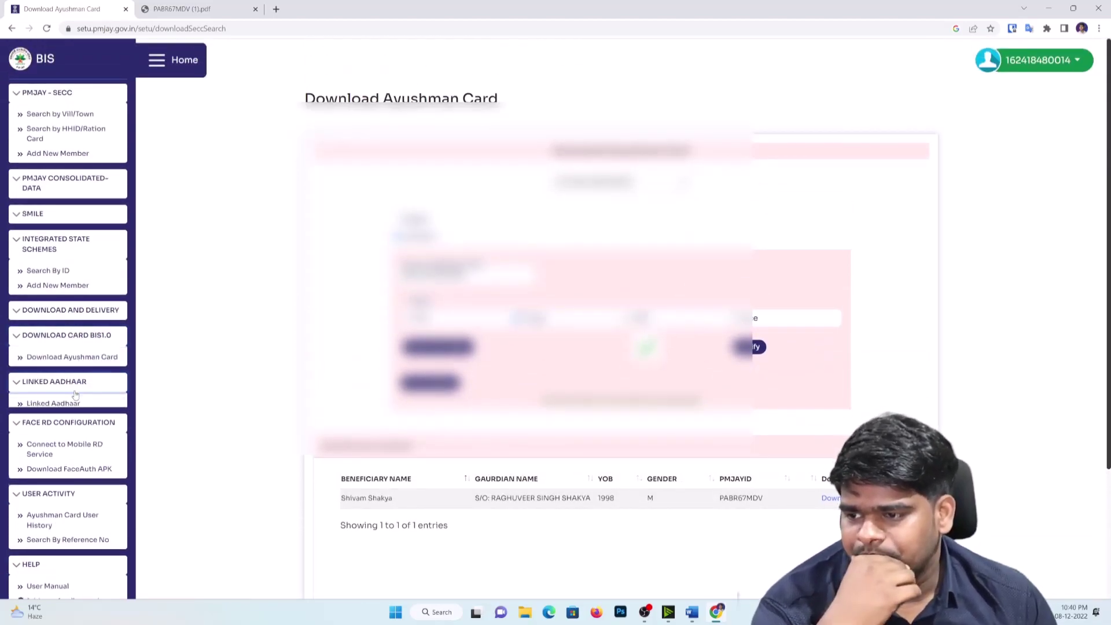
left_click(63, 310)
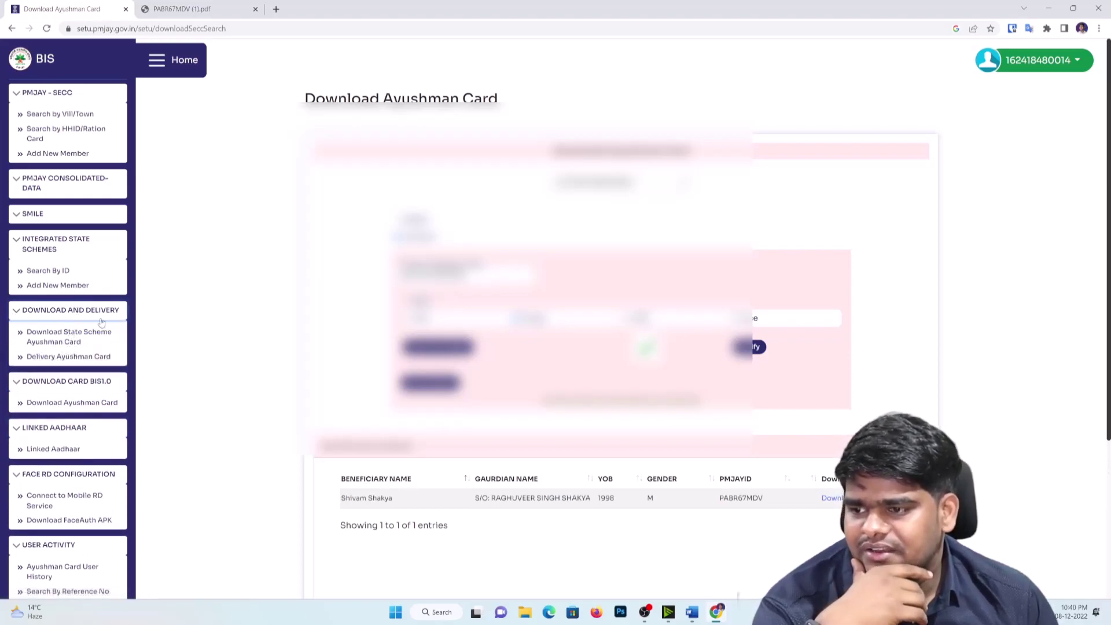
Step: On the Ayushman Card Delivery page, enter the beneficiary's Aadhaar number and request an OTP
left_click(66, 355)
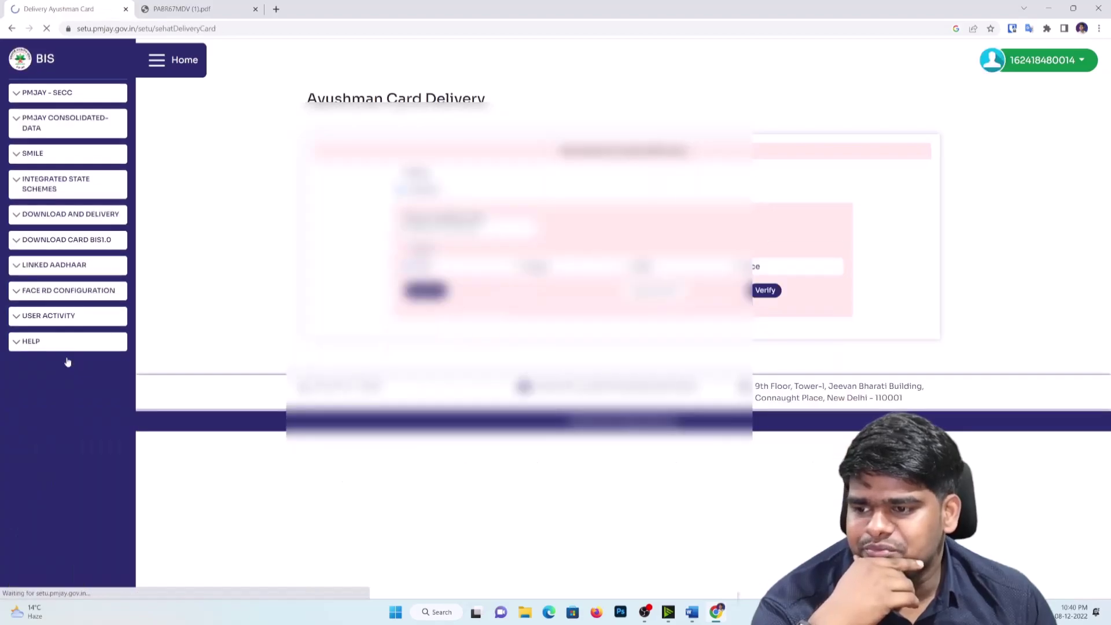
left_click(448, 232)
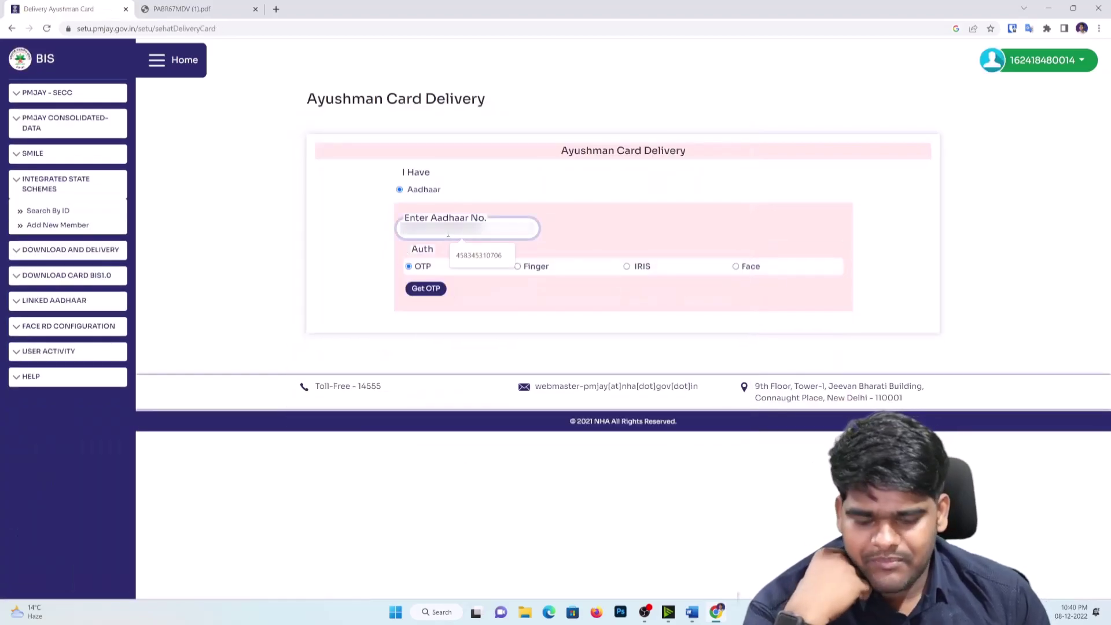
type("123456789")
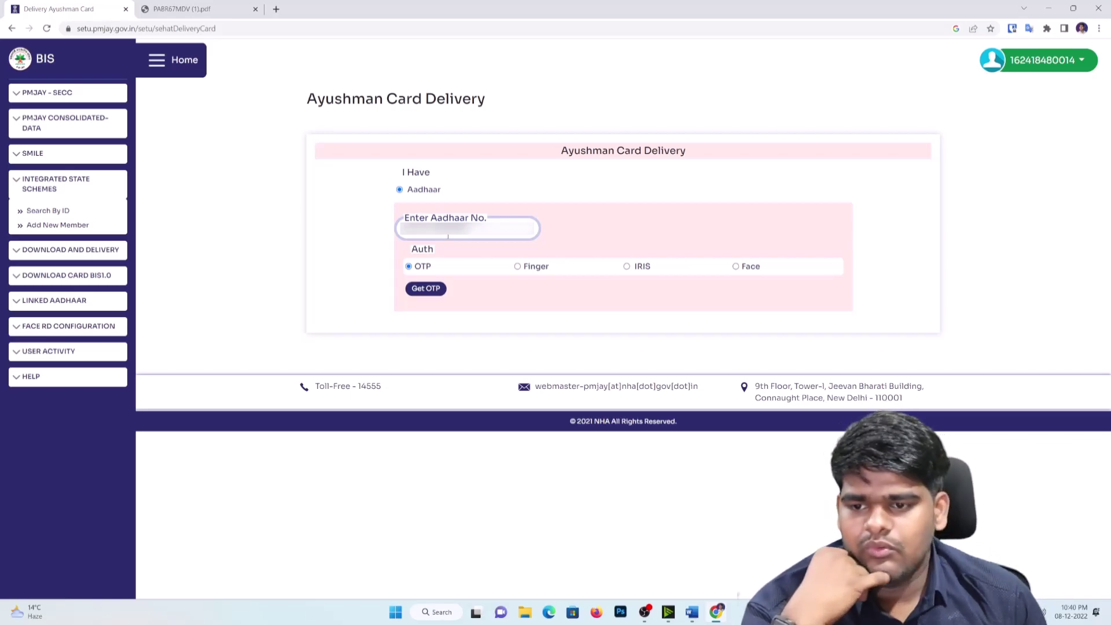
left_click(426, 288)
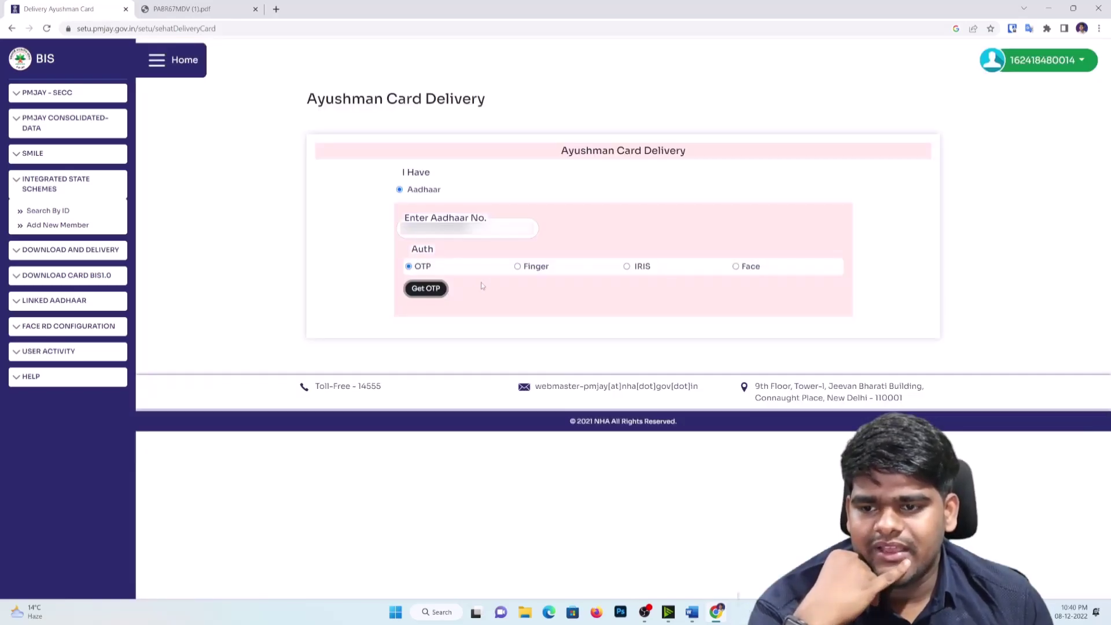
left_click(430, 291)
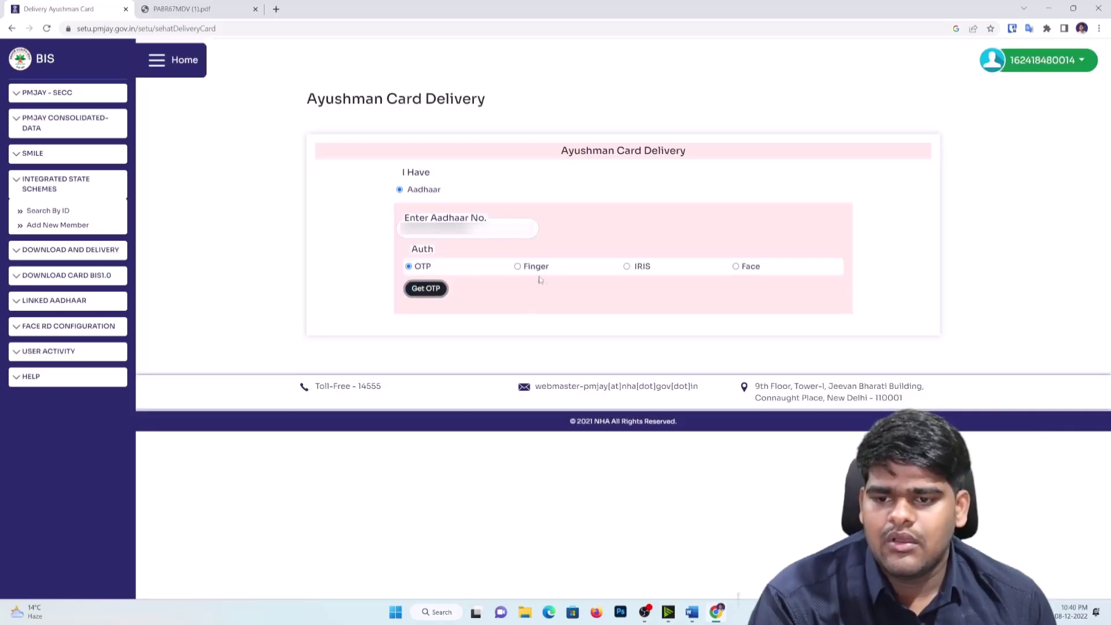
Step: Verify by fingerprint instead, which reports 'Beneficiary Card Not Found for Delivery'
left_click(518, 267)
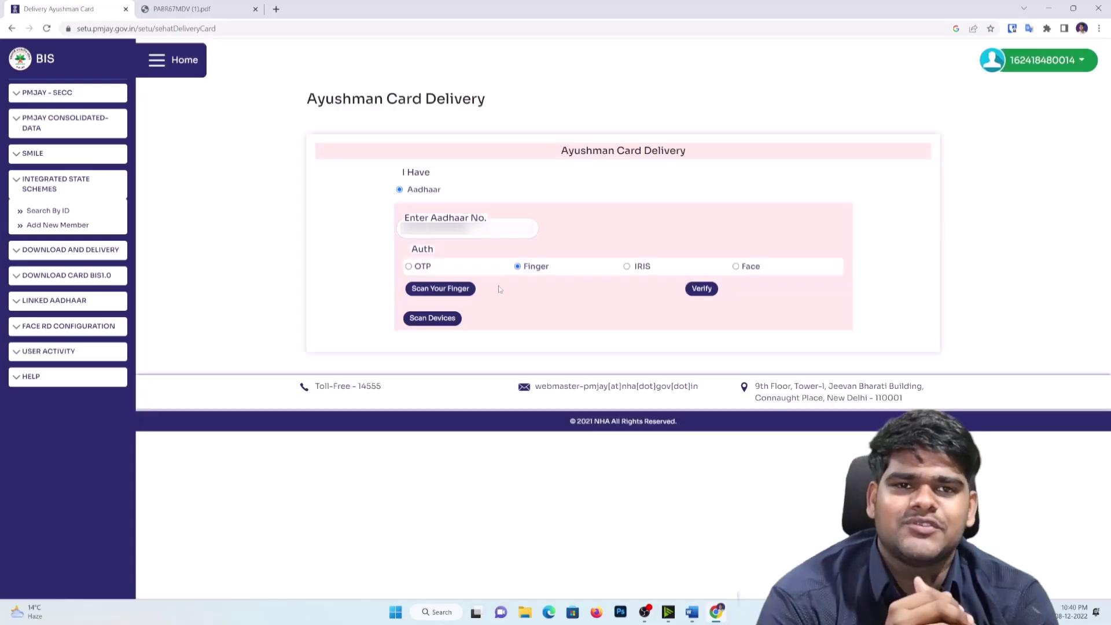
left_click(456, 293)
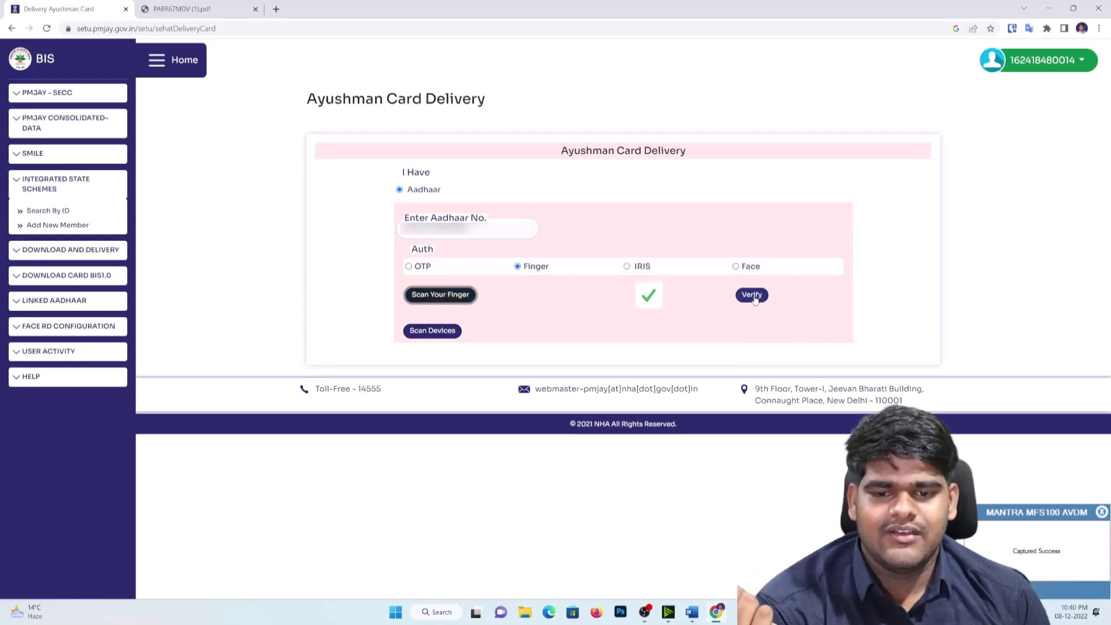
left_click(751, 295)
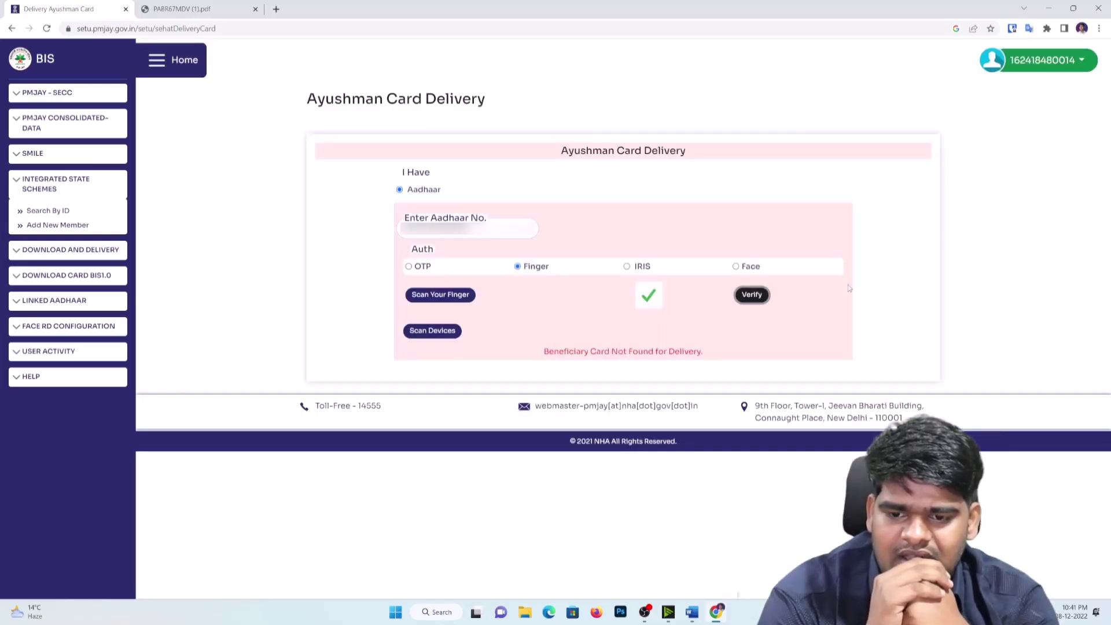
left_click_drag(539, 350, 711, 362)
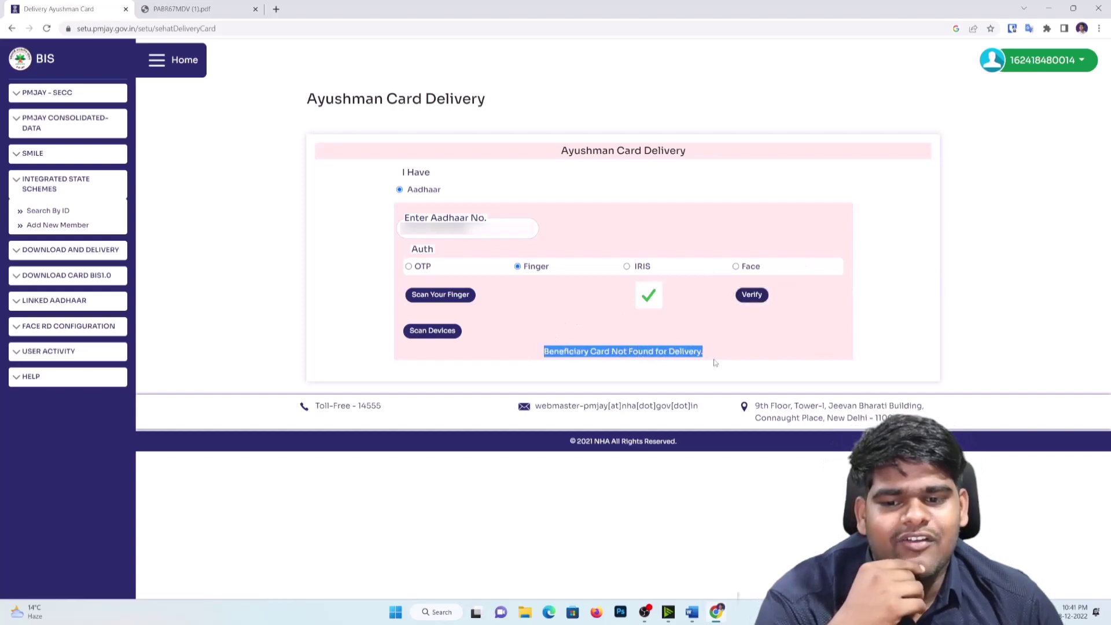
left_click(746, 348)
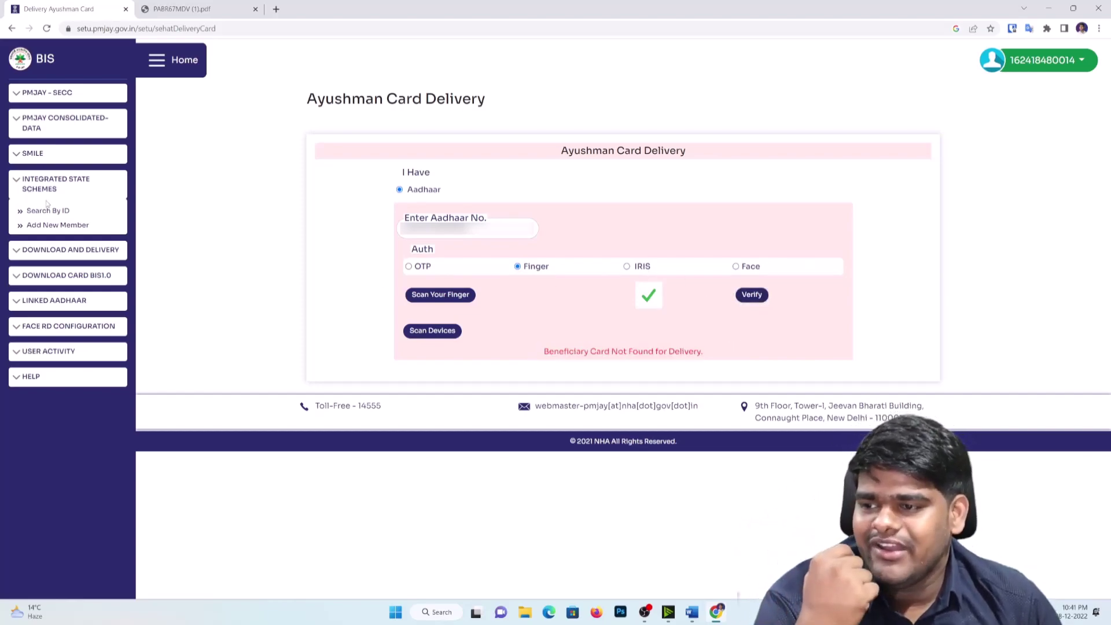
left_click(82, 131)
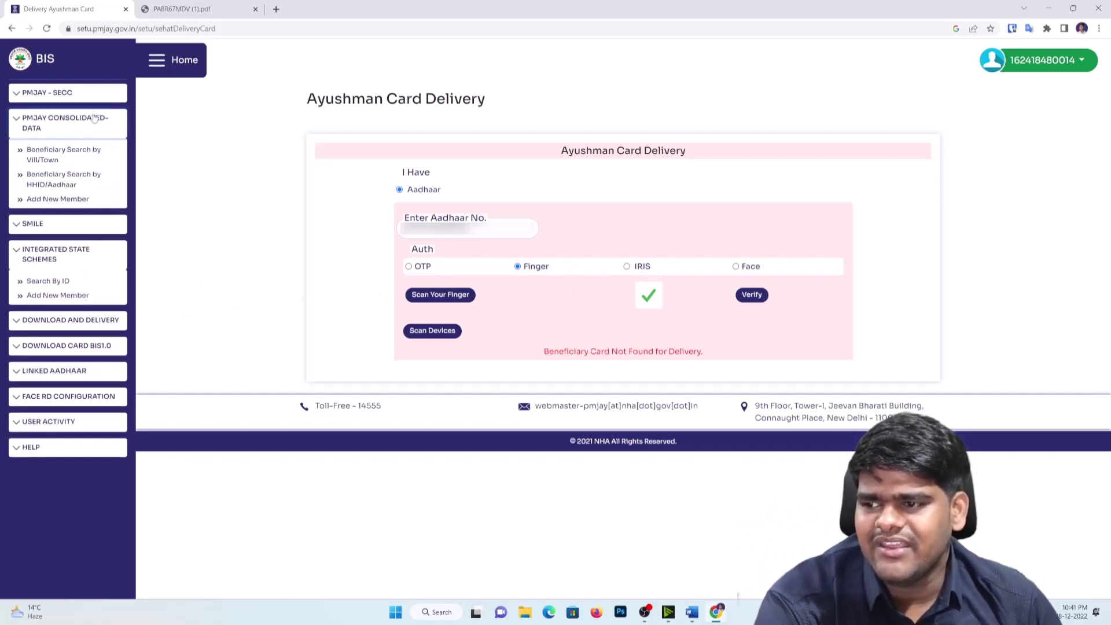
left_click(94, 117)
Step: Browse the state list in the SECC Village/Town search for both Rural and Urban areas
left_click(52, 93)
left_click(84, 117)
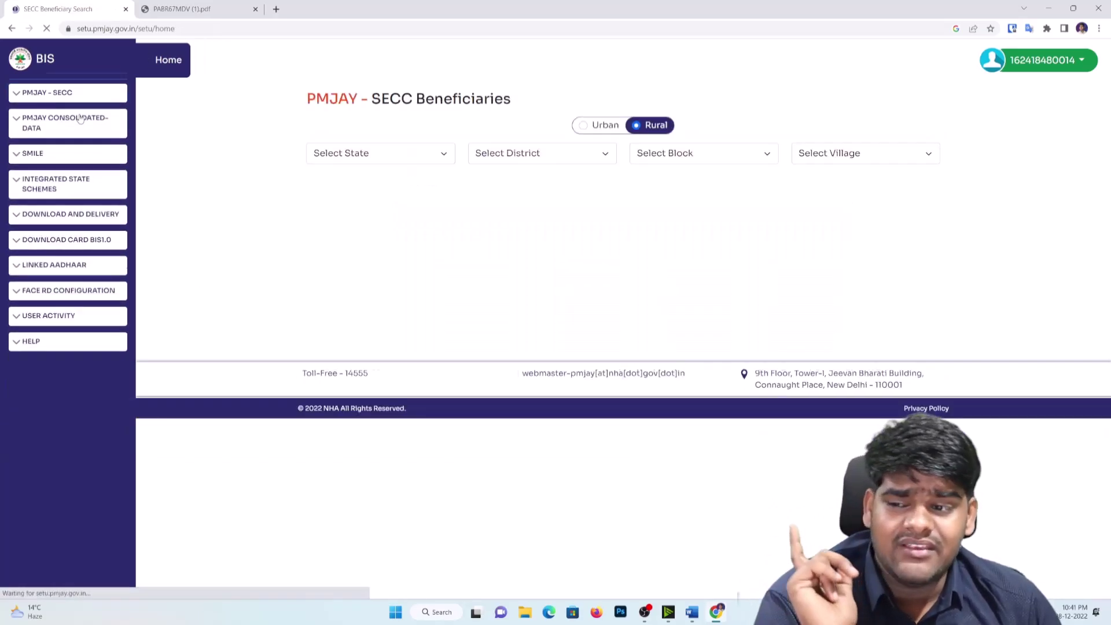
left_click(416, 153)
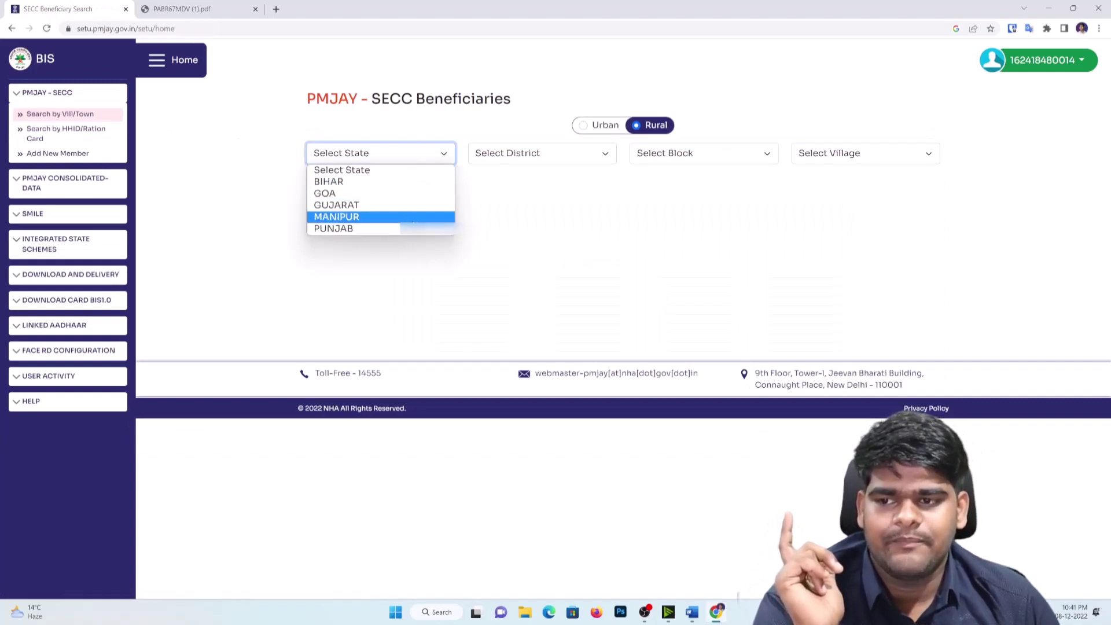
left_click(623, 235)
left_click(583, 127)
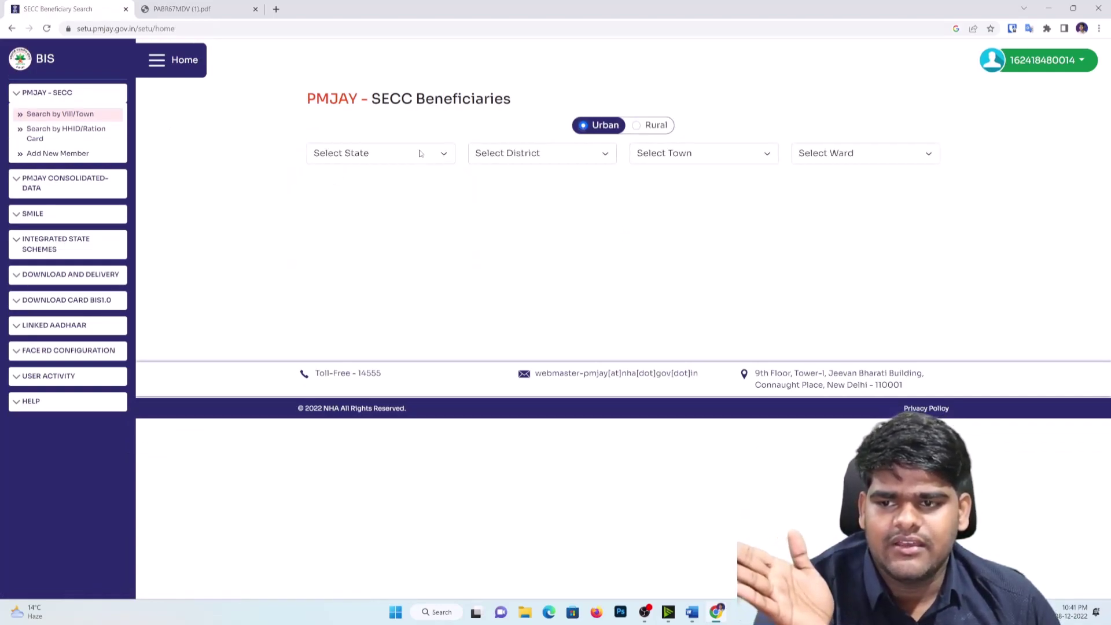
left_click(379, 153)
left_click(646, 235)
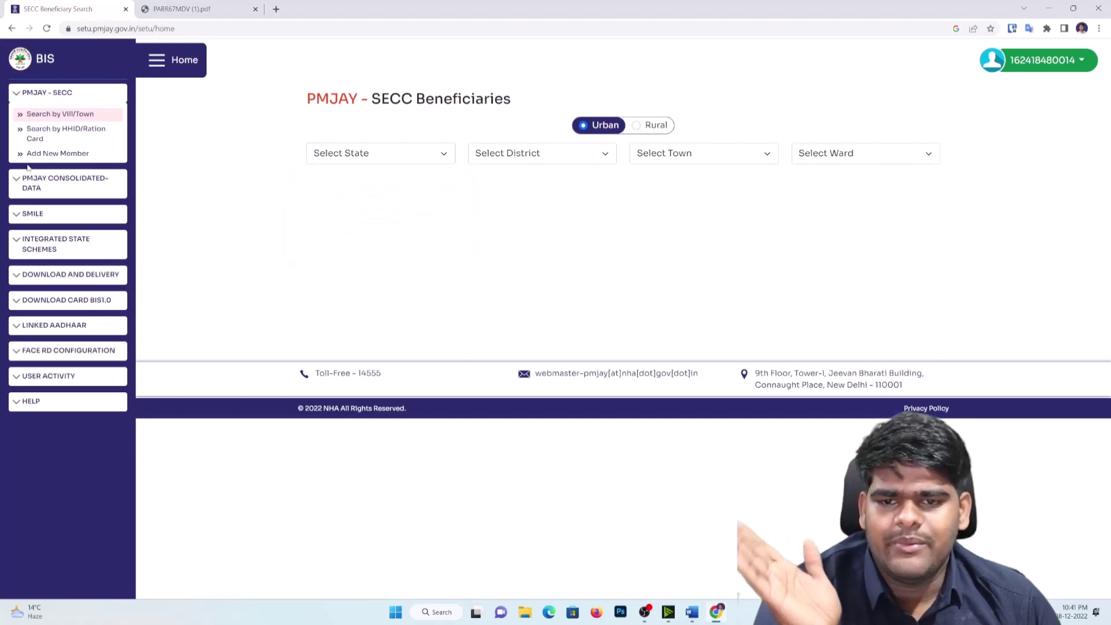
Step: Open the SECC search by HHID/Ration Card and view its state list
left_click(64, 130)
left_click(383, 153)
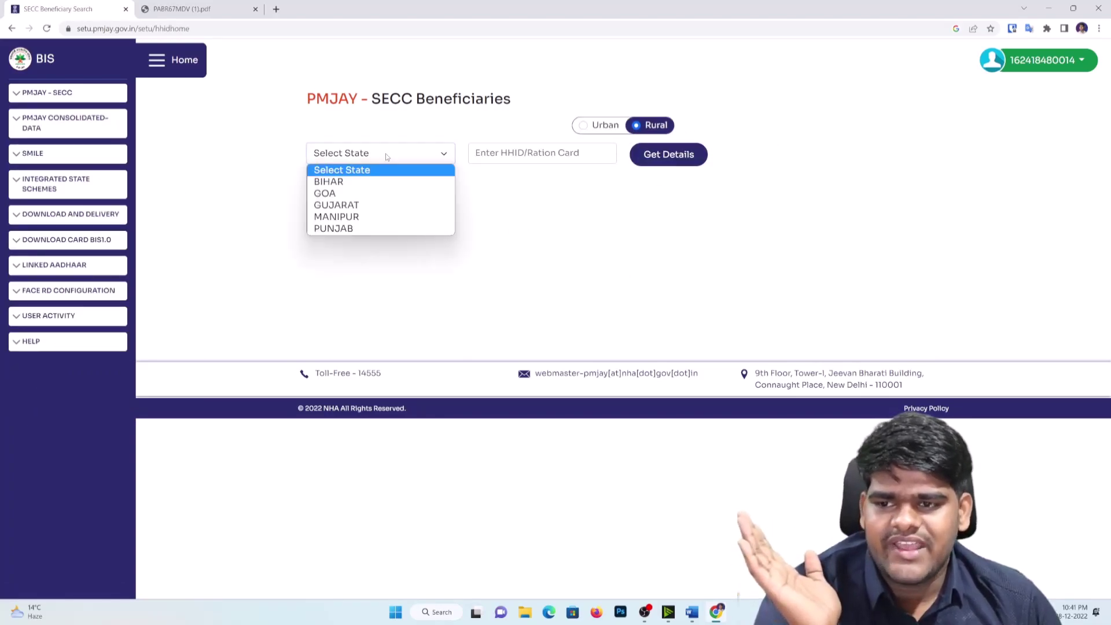
left_click(456, 276)
Step: Expand the Consolidated Data, SMILE, Integrated State Schemes, Download/Delivery and BIS1.0 sidebar sections
left_click(58, 122)
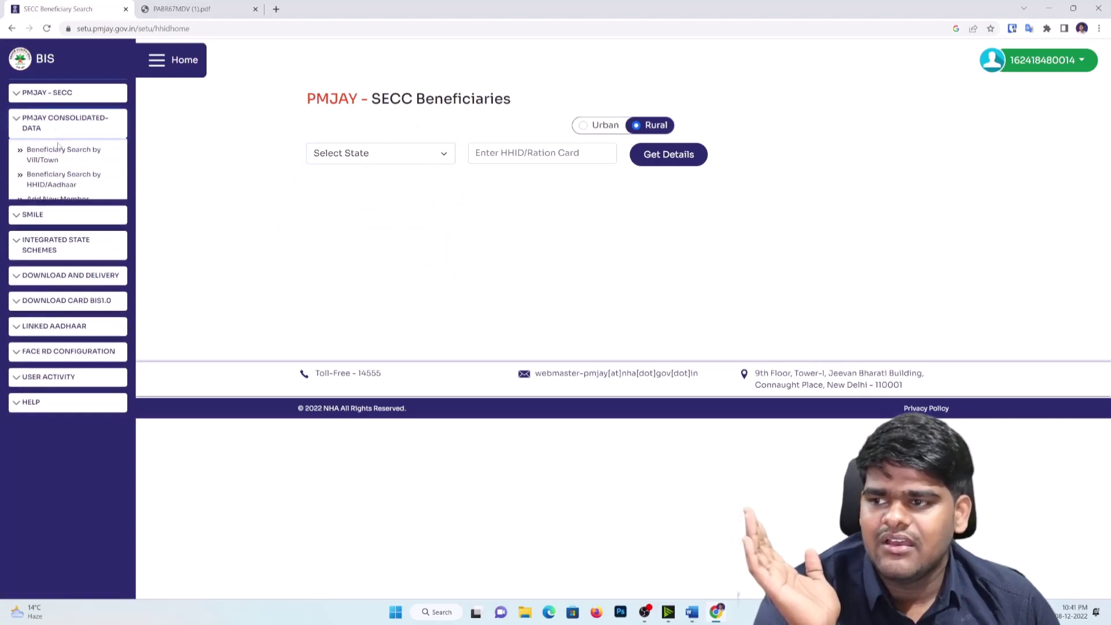
left_click(73, 225)
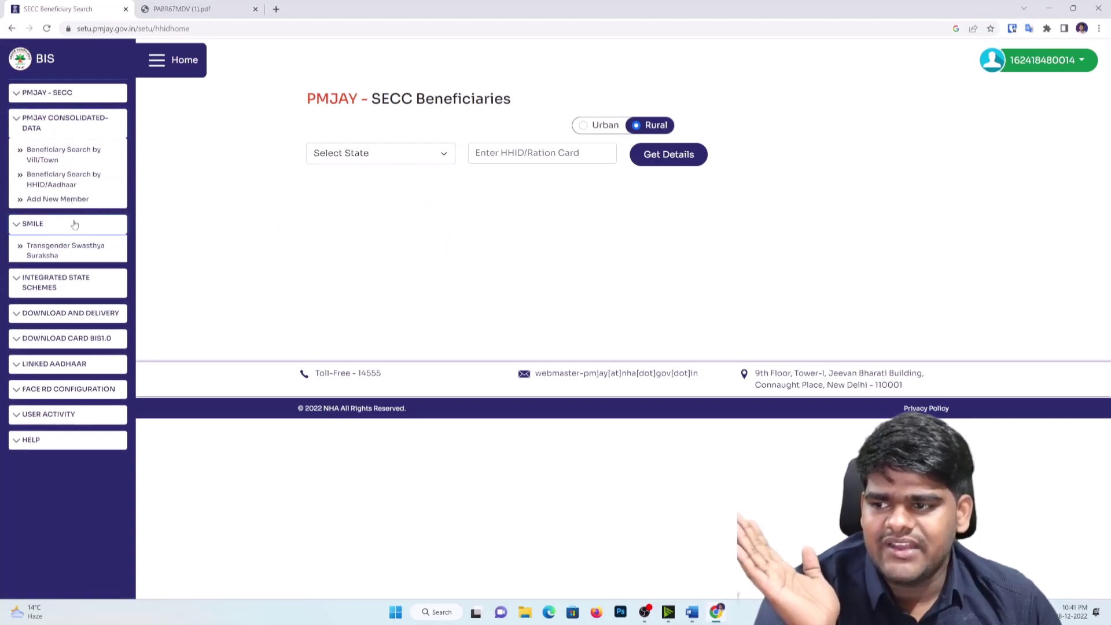
left_click(86, 281)
left_click(69, 352)
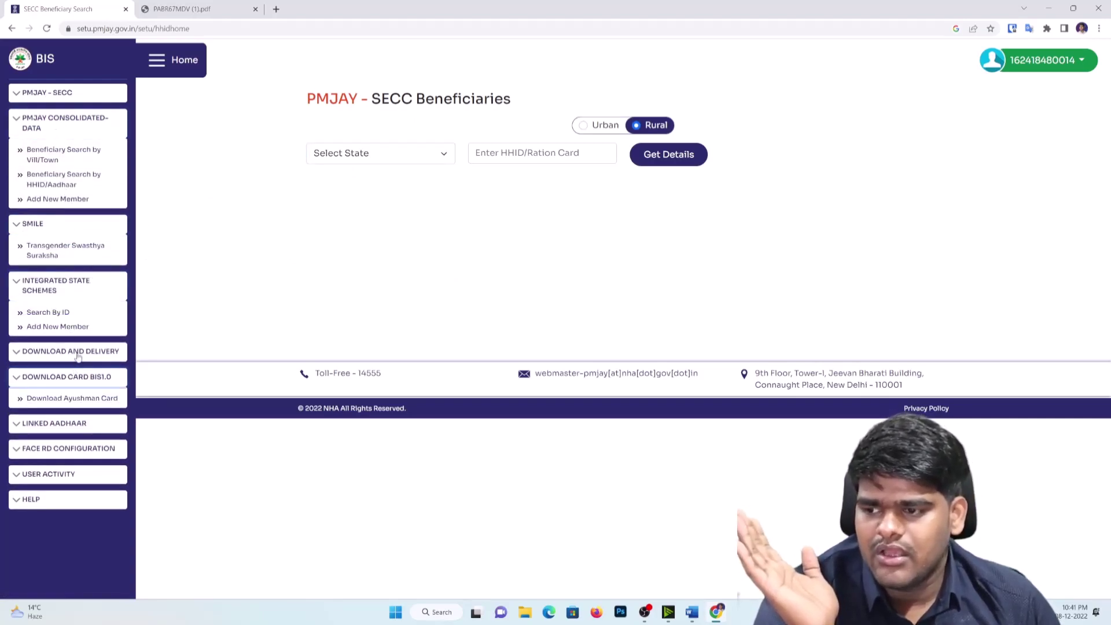
left_click(66, 422)
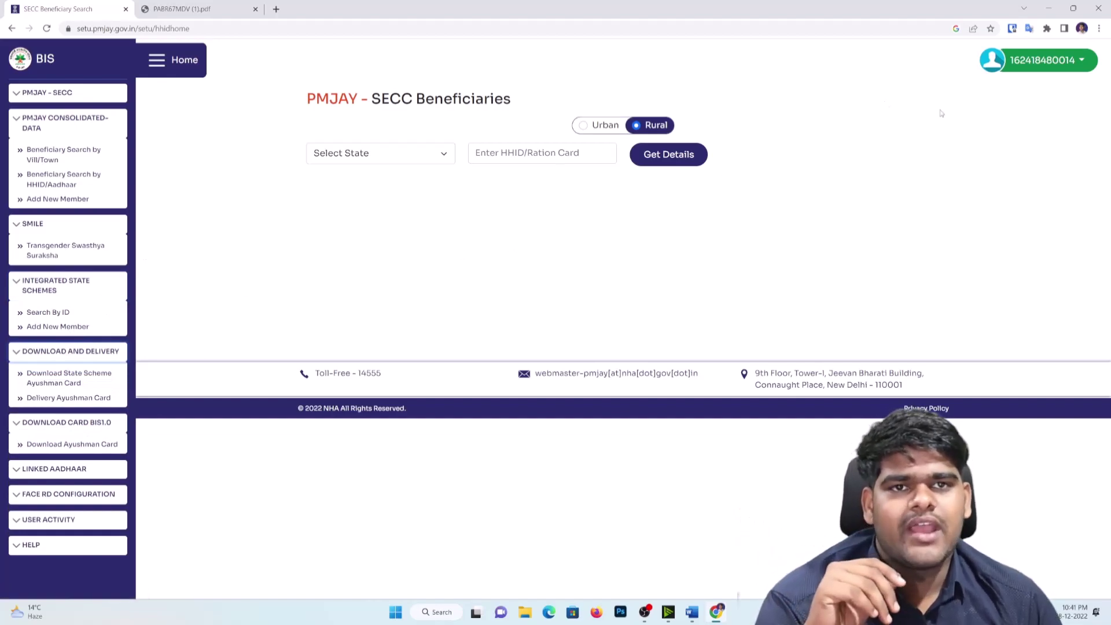